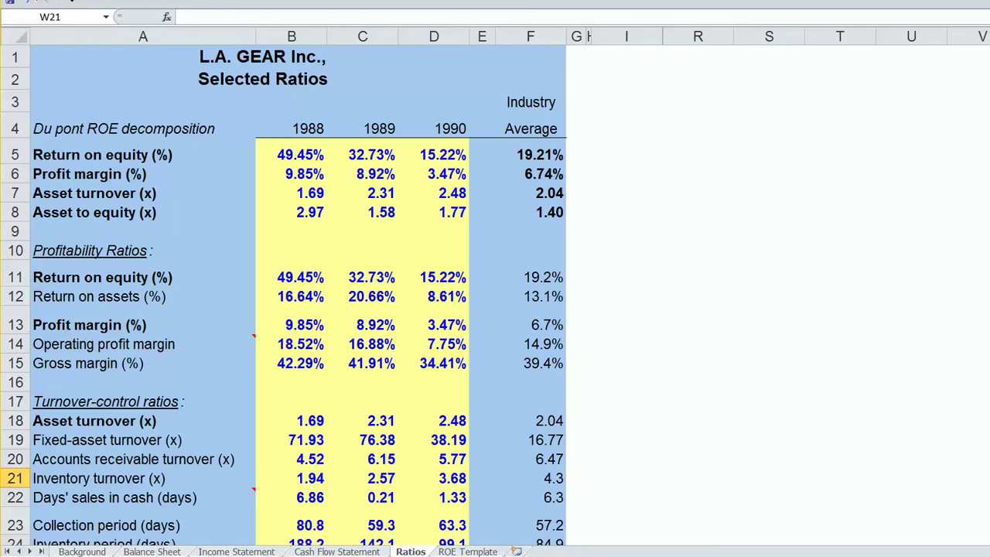
Step: Look through the ROE Template sheet from the Return on Equity section down to the solvency section and back
left_click(466, 551)
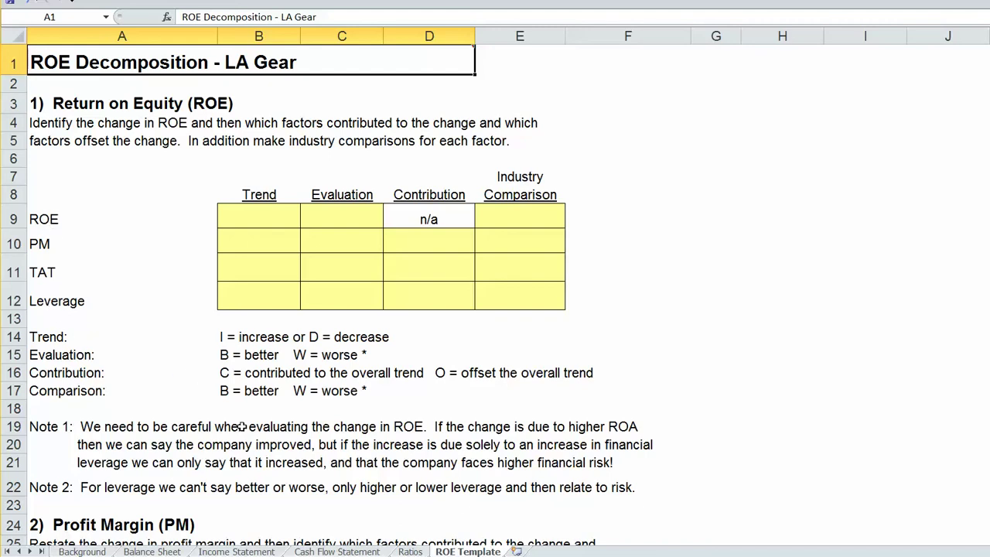
scroll(238, 439, "down", 2)
scroll(243, 447, "down", 3)
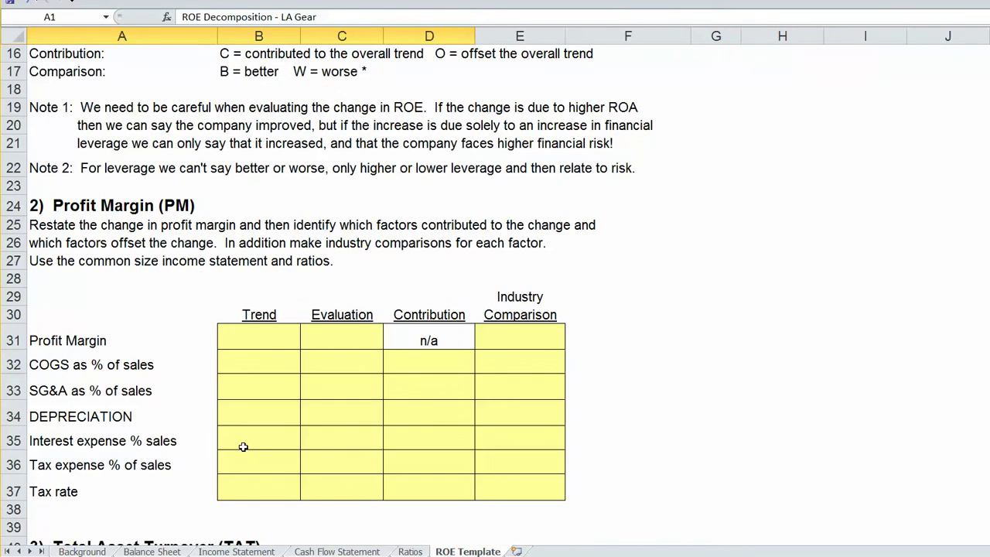
scroll(243, 446, "down", 5)
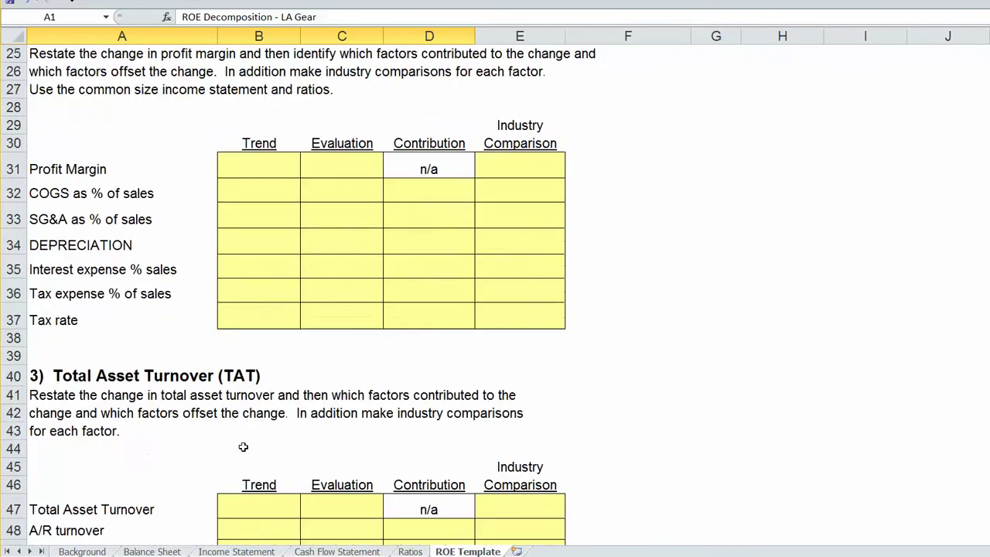
scroll(242, 450, "down", 4)
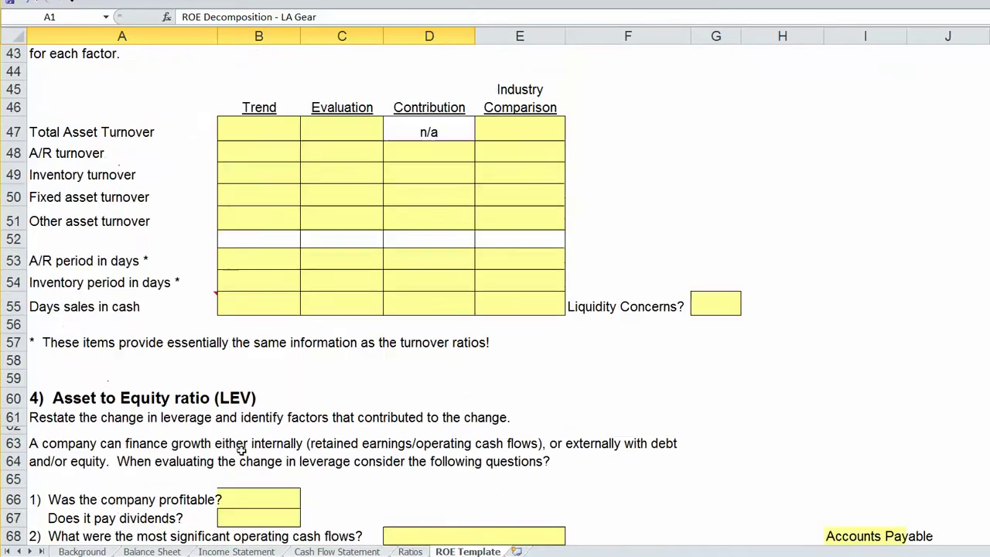
scroll(243, 450, "down", 2)
scroll(242, 450, "down", 1)
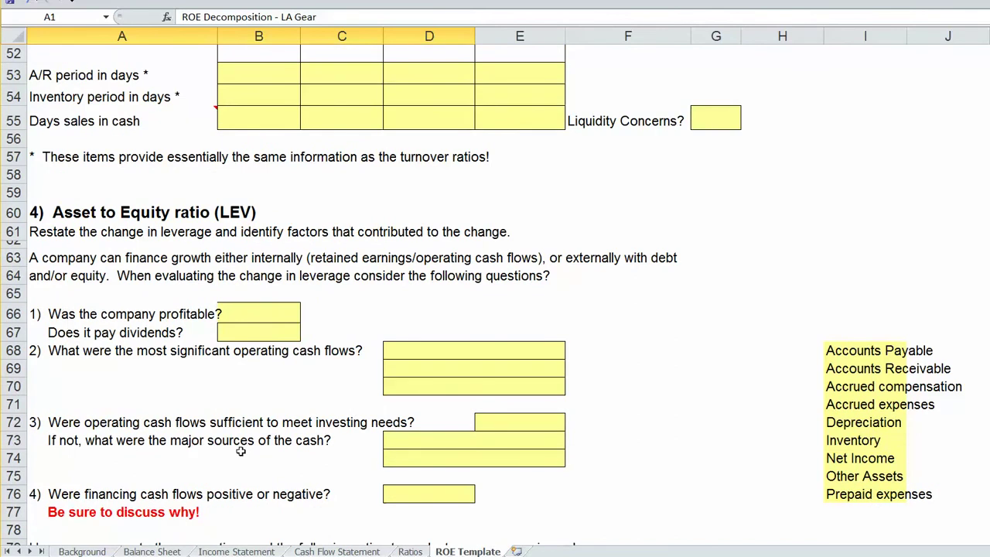
scroll(240, 451, "down", 2)
scroll(239, 450, "down", 2)
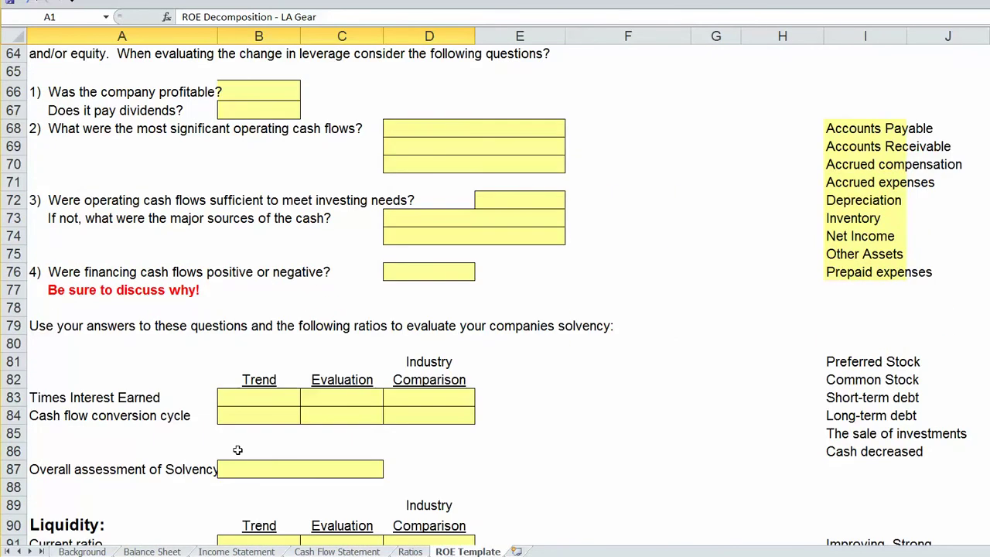
scroll(236, 448, "up", 18)
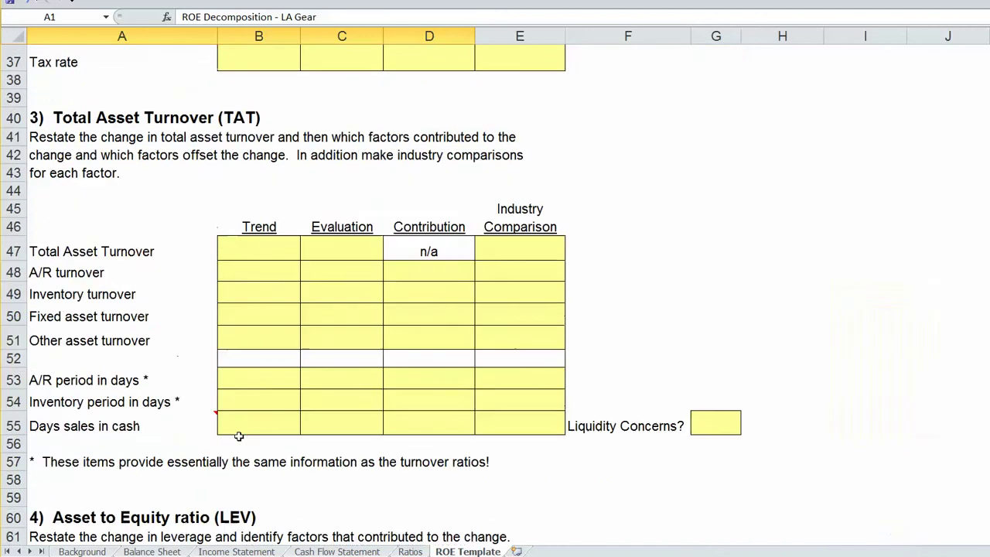
scroll(239, 436, "up", 3)
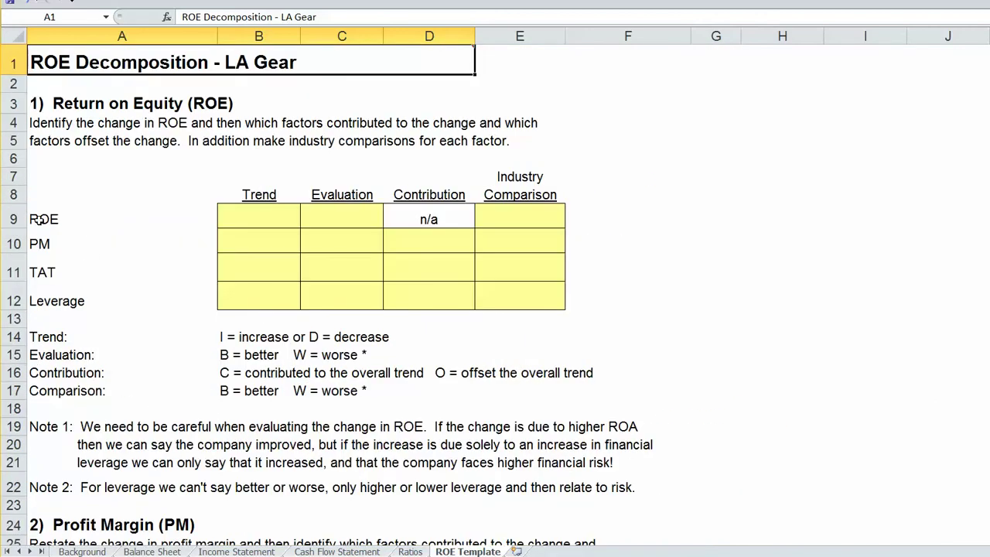
Step: Highlight the ROE, PM, TAT and Leverage rows of the Return on Equity table one after another
left_click(14, 219)
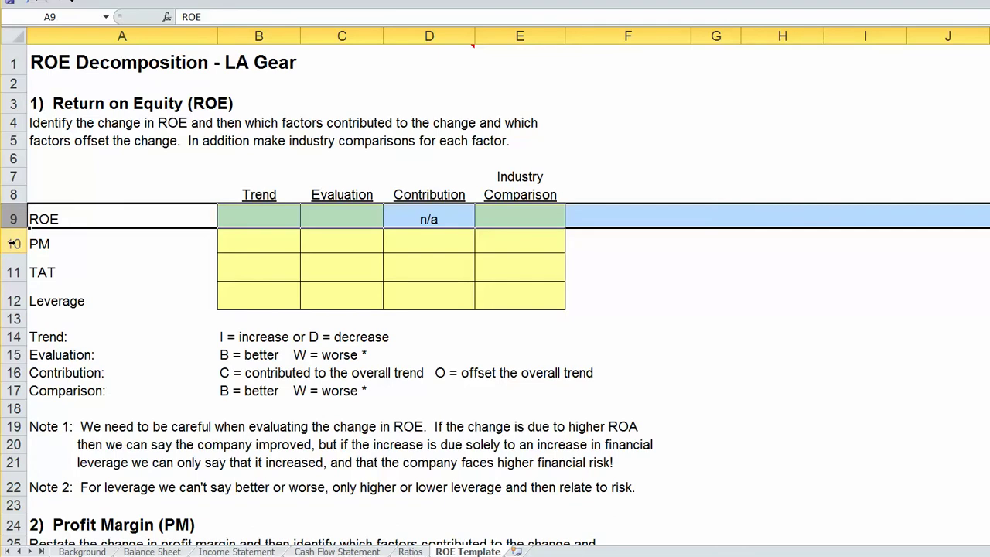
left_click(14, 244)
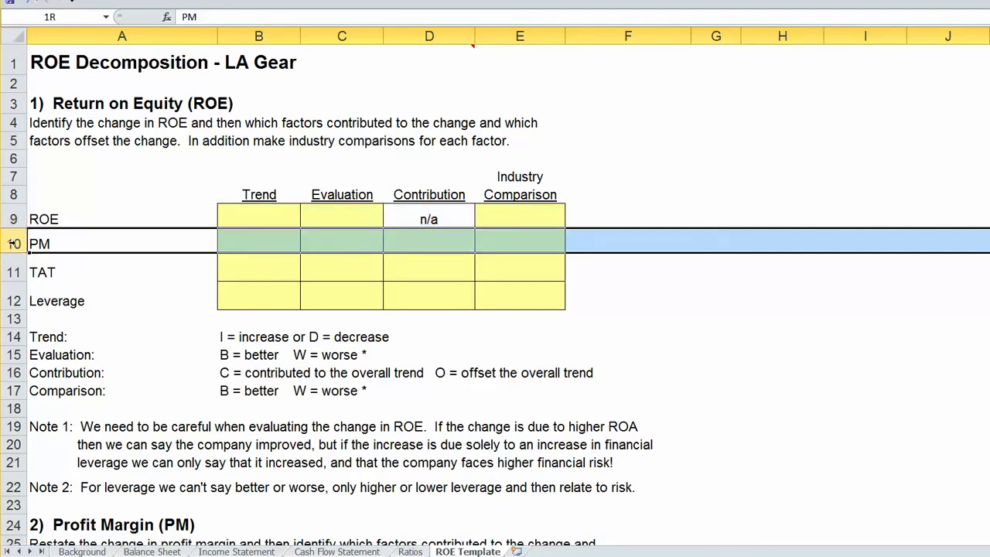
left_click(16, 272)
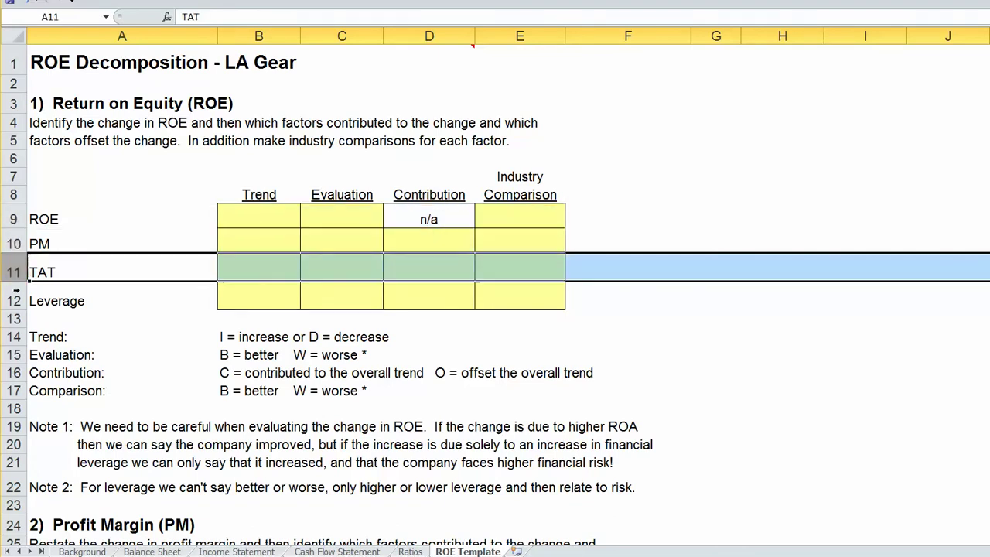
left_click(16, 301)
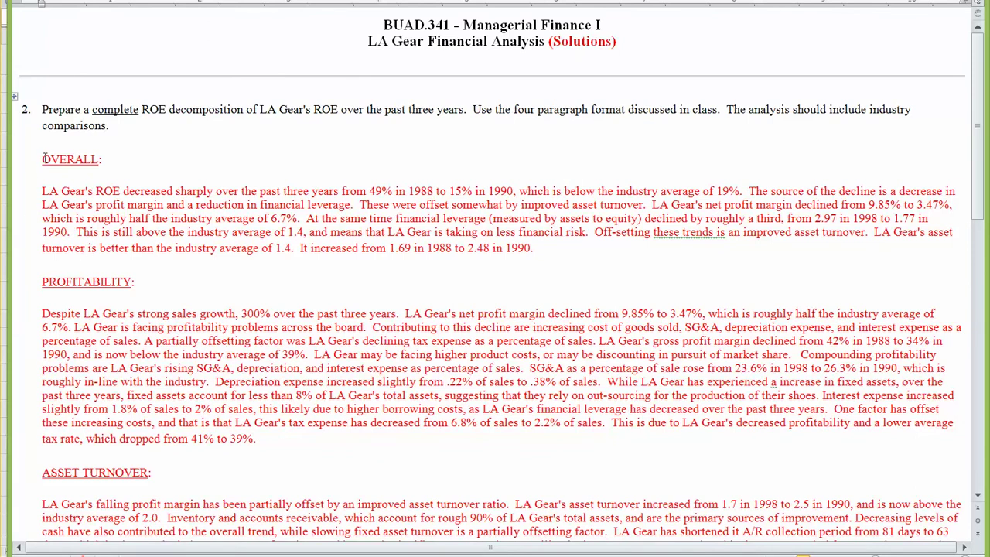
Step: Switch to the Word solutions document and highlight its Overall, Profitability, Asset Turnover and Financial Leverage sections in turn
left_click_drag(42, 158, 553, 247)
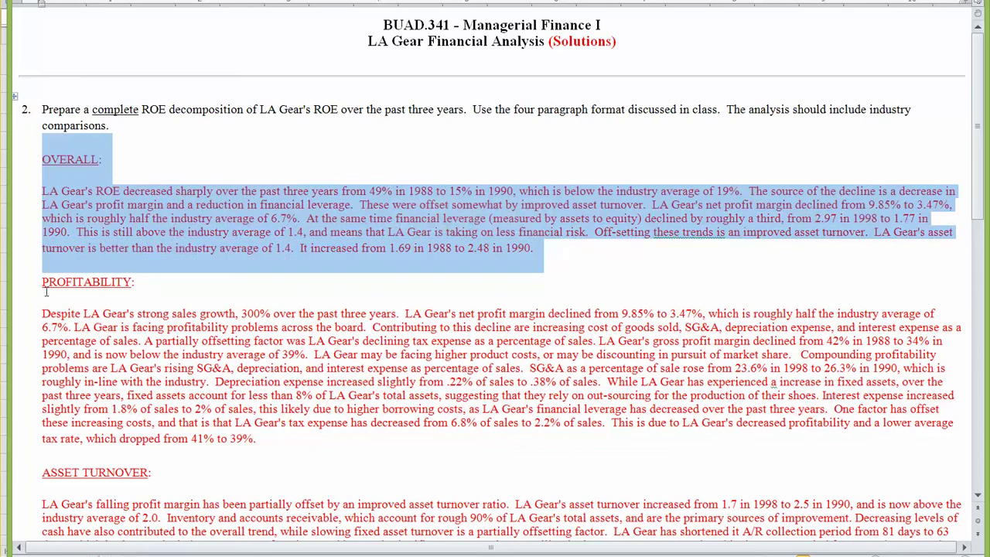
left_click_drag(44, 280, 292, 434)
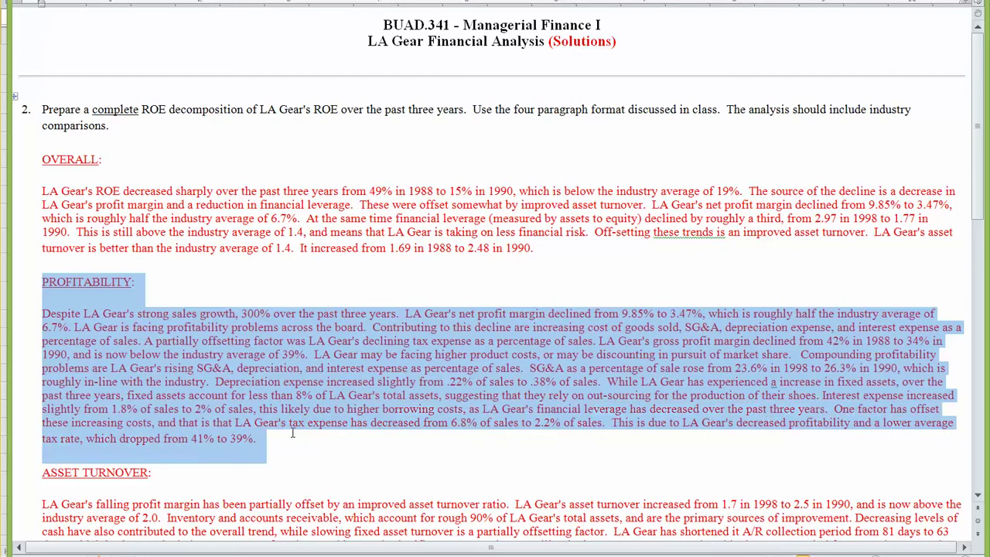
scroll(295, 435, "down", 3)
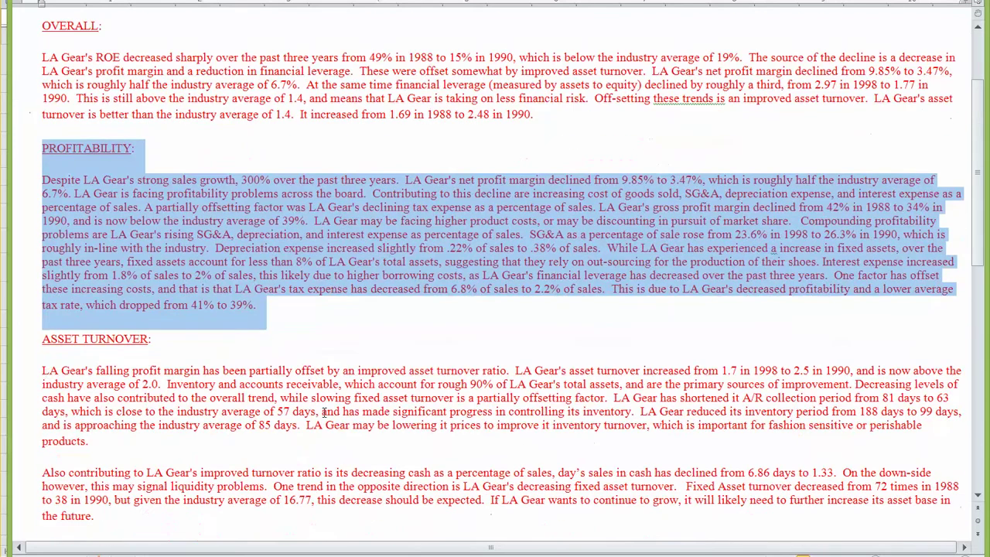
left_click_drag(42, 339, 130, 510)
scroll(202, 379, "down", 5)
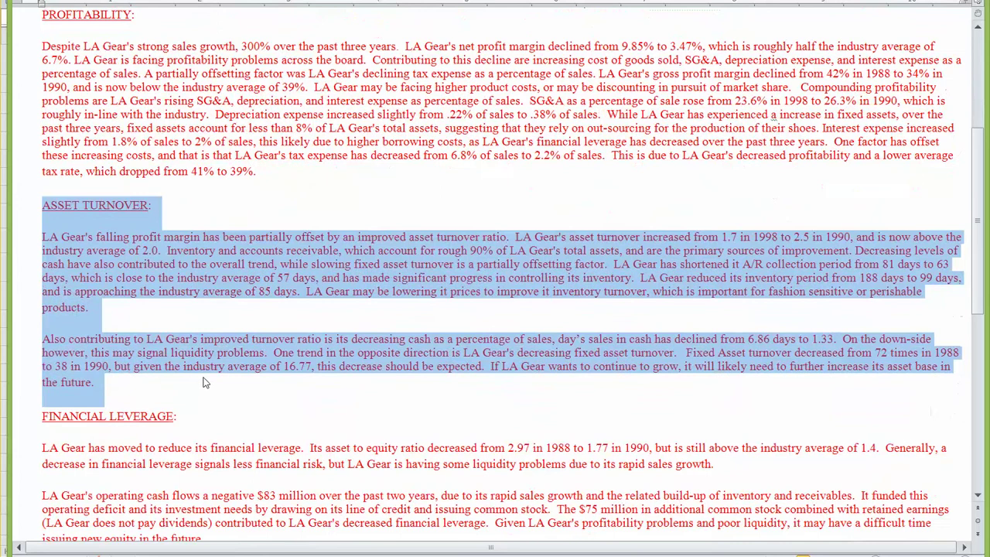
scroll(208, 377, "down", 2)
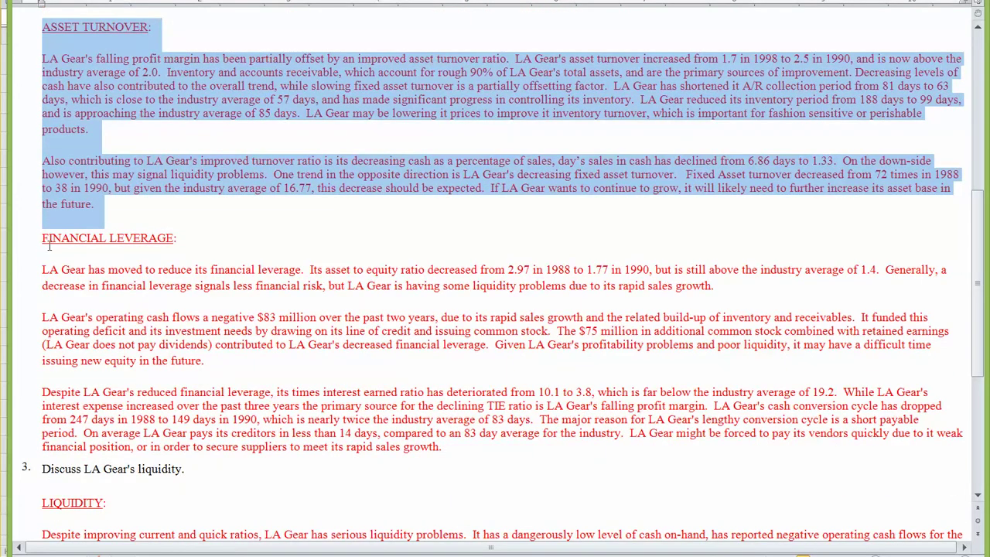
left_click_drag(43, 238, 446, 447)
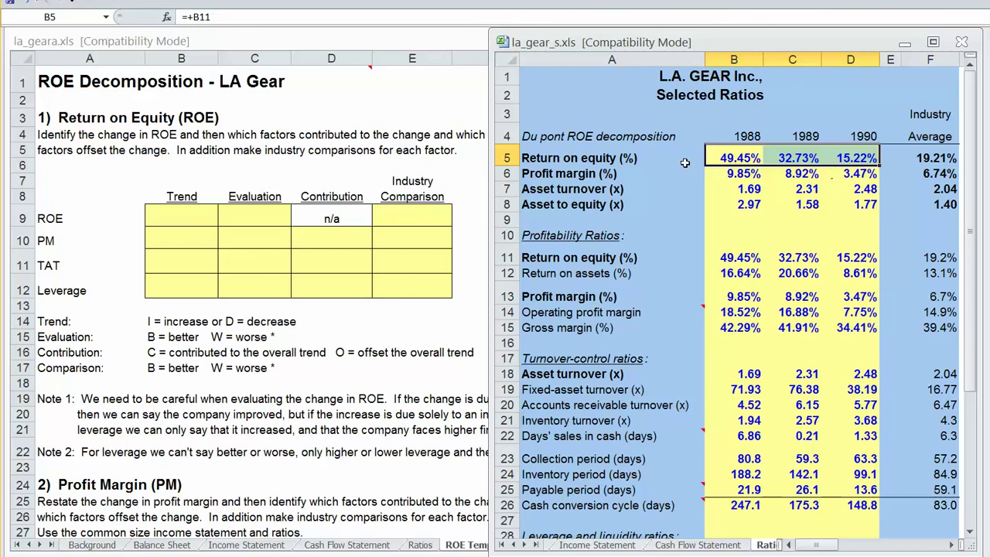
Step: In the ROE Template of la_geara.xls, set the ROE row's Trend to Decrease and its Evaluation to Worse
left_click(188, 212)
left_click(188, 210)
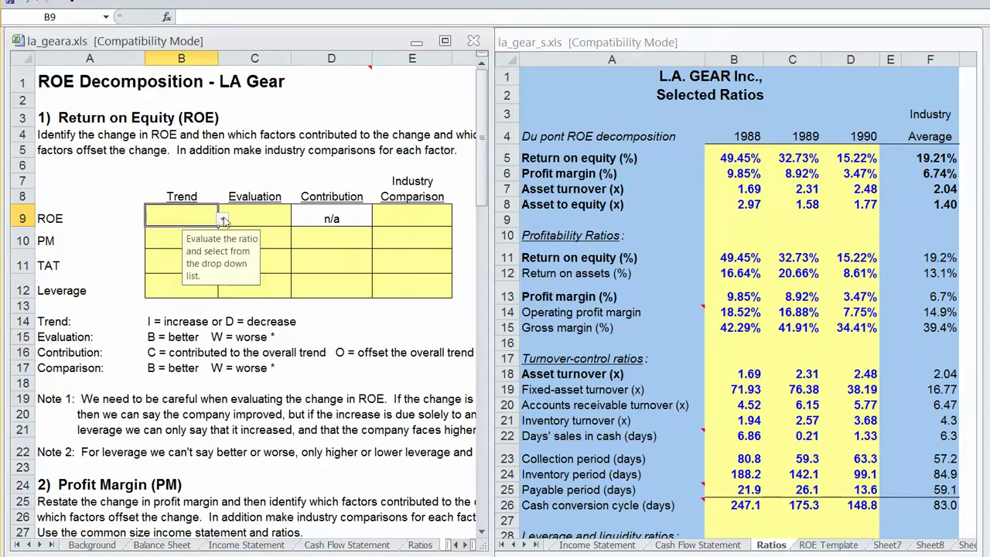
left_click(223, 219)
left_click(216, 229)
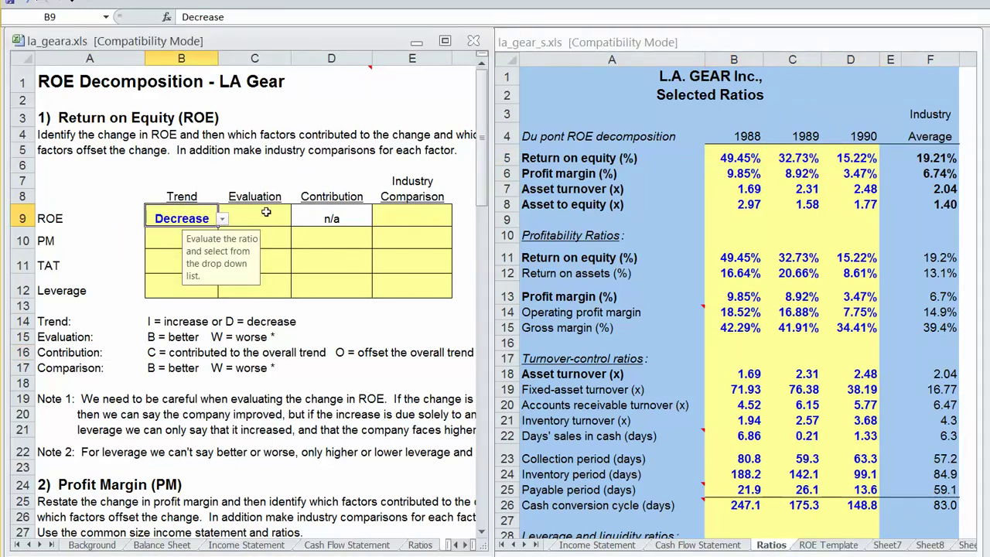
left_click(255, 218)
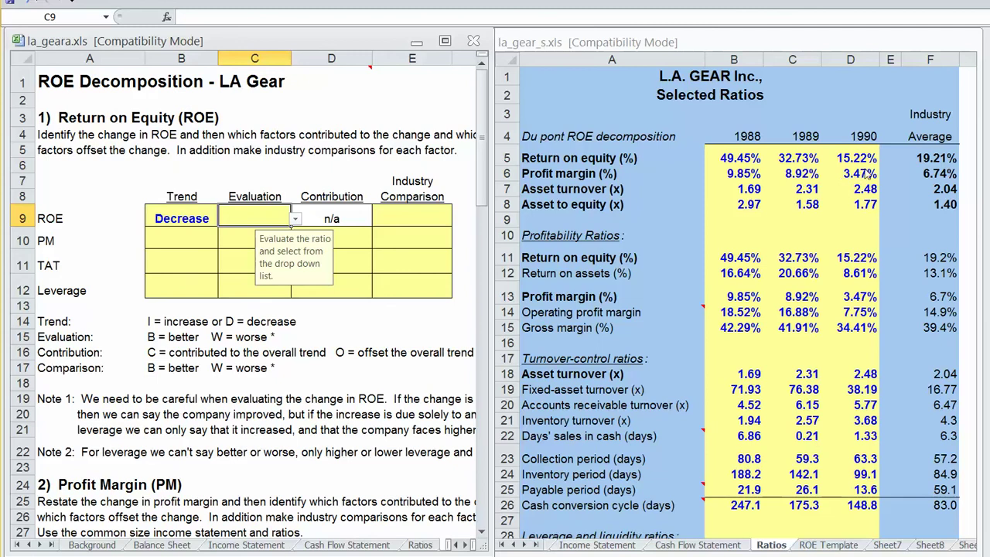
left_click(296, 220)
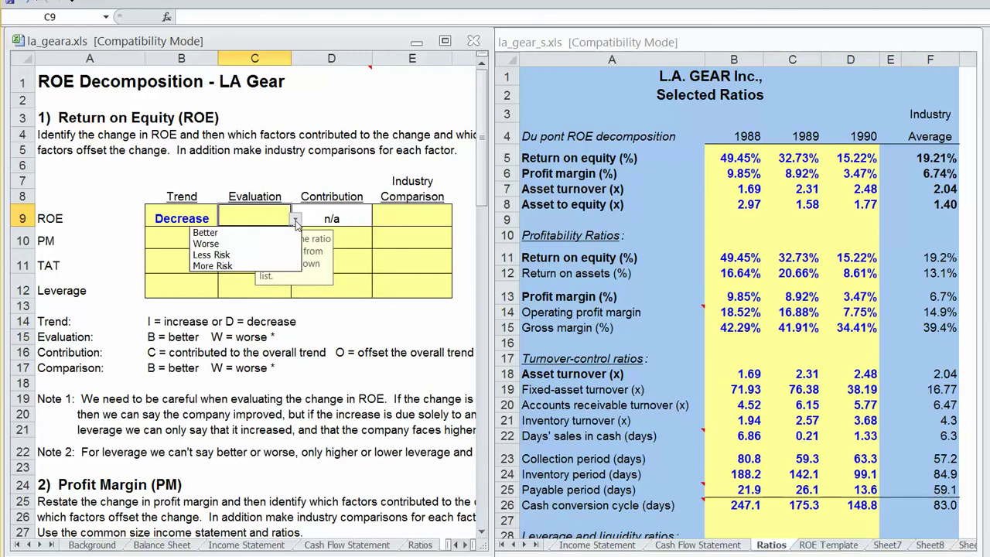
left_click(262, 246)
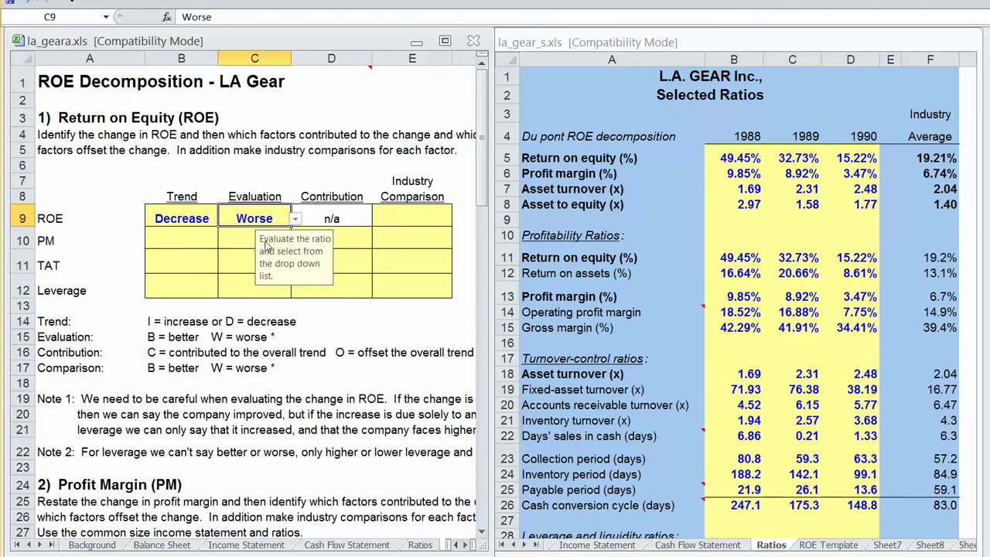
Step: Compare the 1990 return on equity with the industry average and set the ROE row's Industry Comparison to Worse
left_click(873, 159)
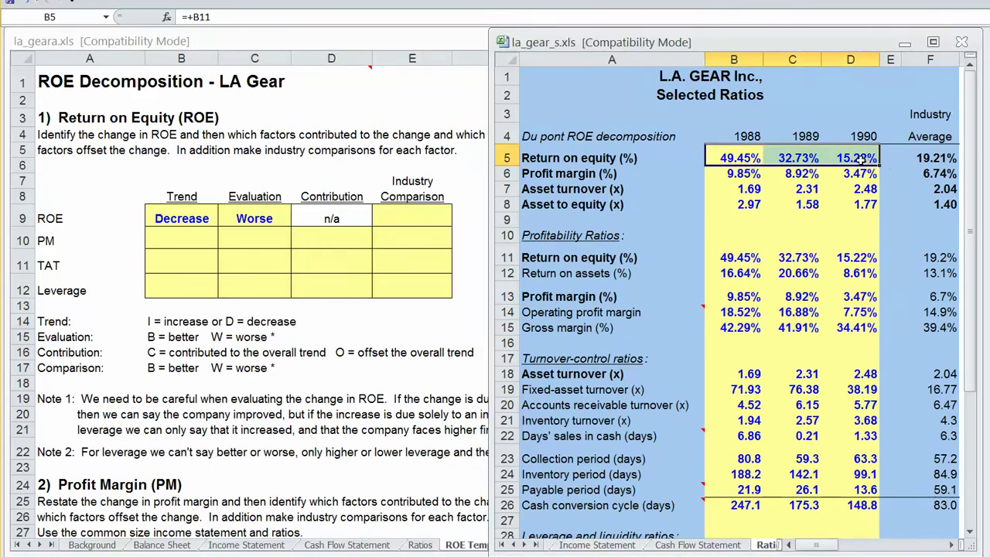
left_click(860, 159)
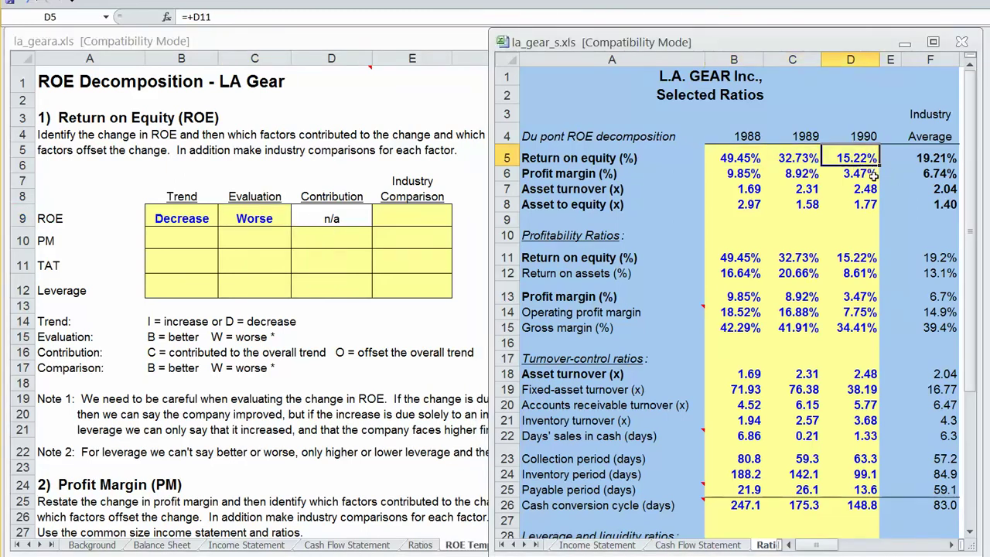
left_click(914, 160)
left_click(437, 222)
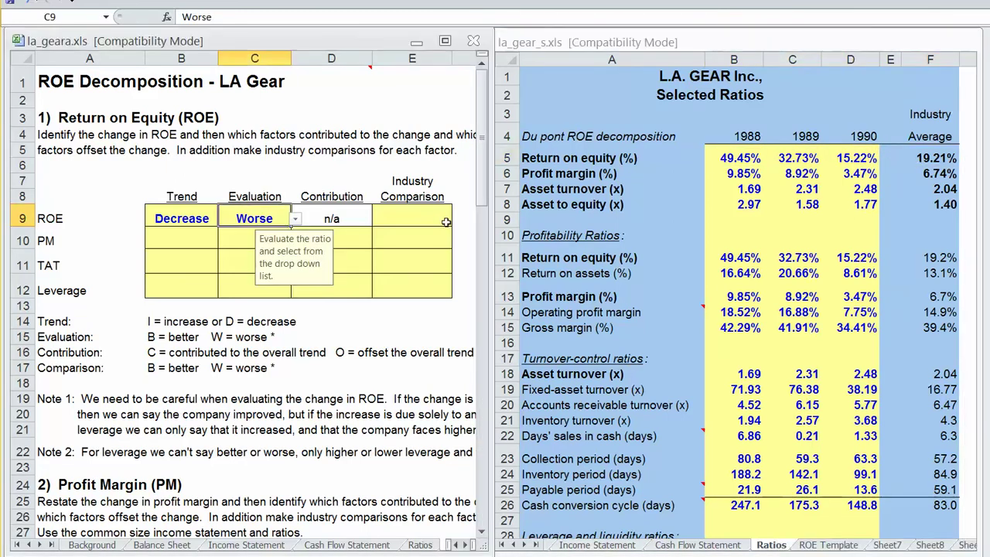
left_click(437, 222)
left_click(456, 221)
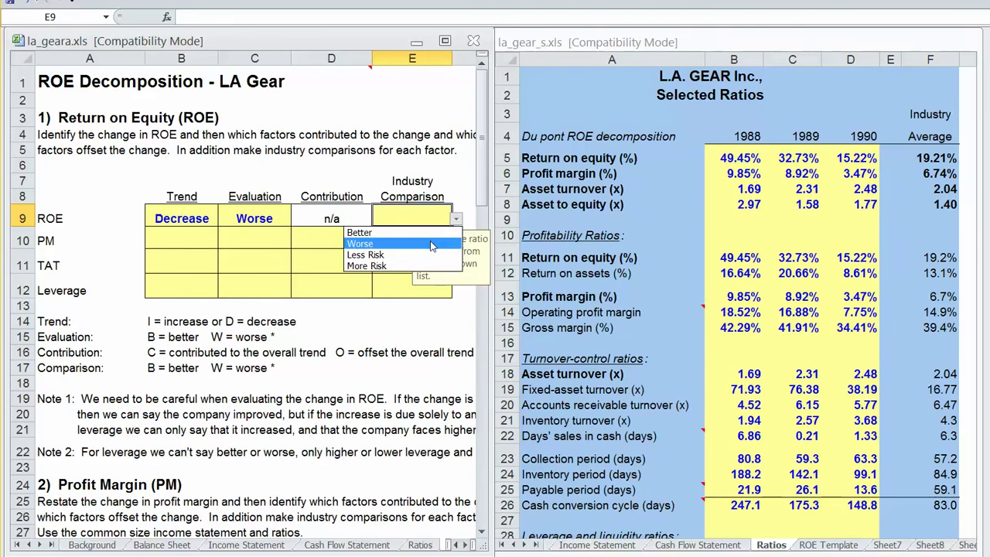
left_click(360, 244)
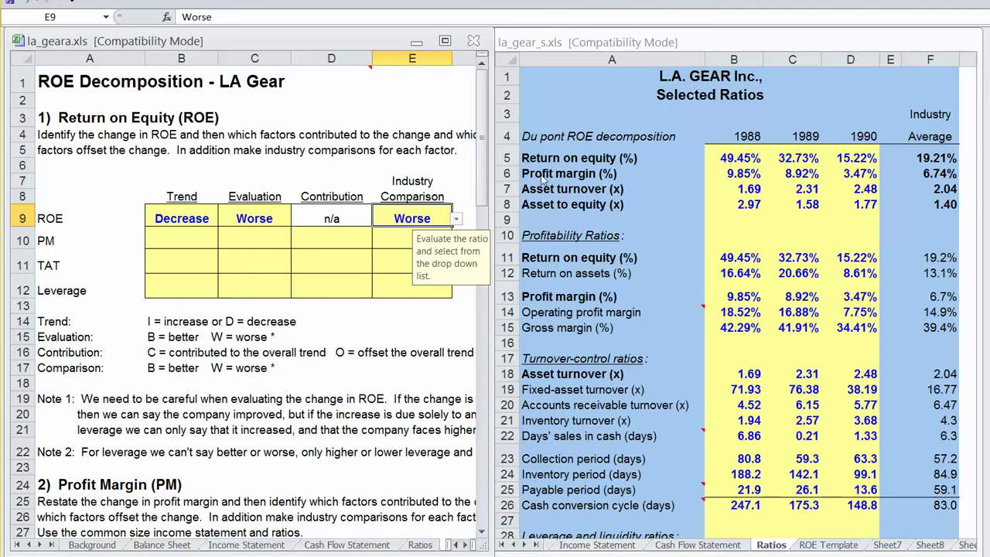
Step: Check the 1988 and 1990 profit margins and set the PM row's Trend to Decrease and Evaluation to Worse
left_click(554, 174)
left_click(554, 172)
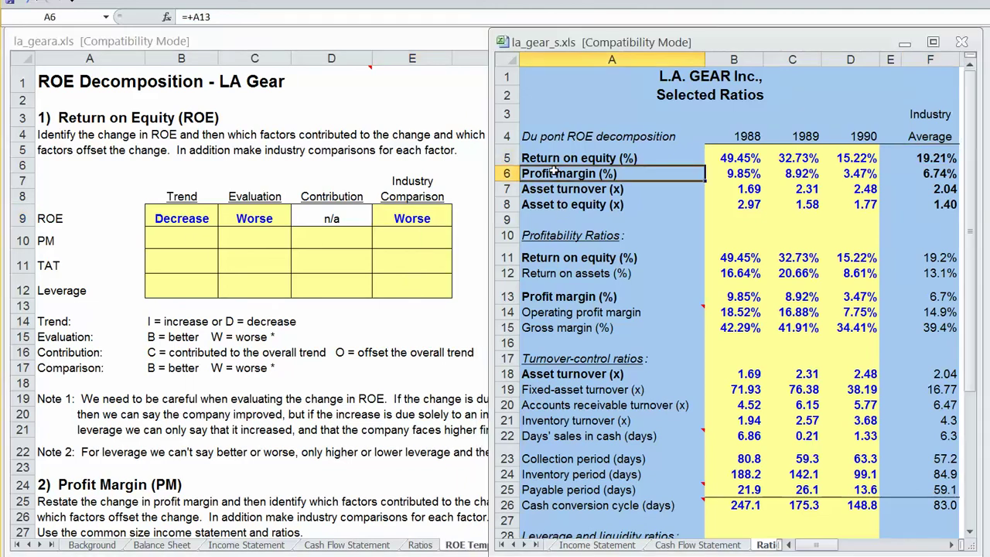
left_click(744, 175)
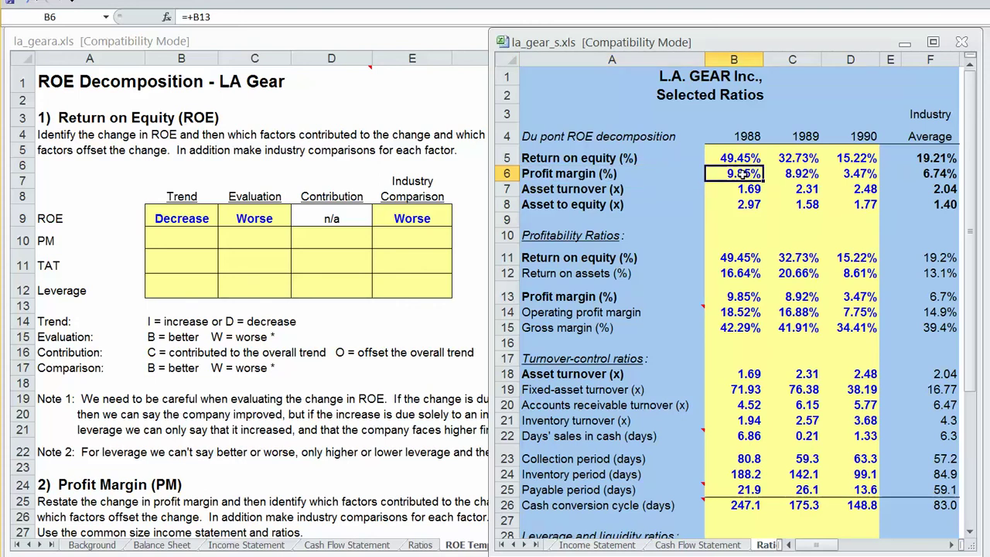
left_click(860, 173)
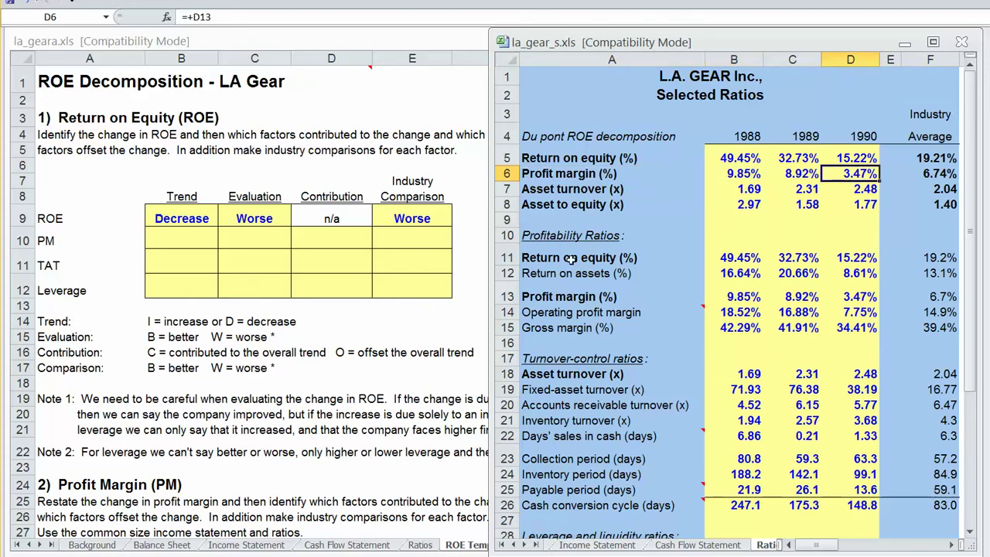
left_click(271, 243)
left_click(207, 236)
left_click(222, 242)
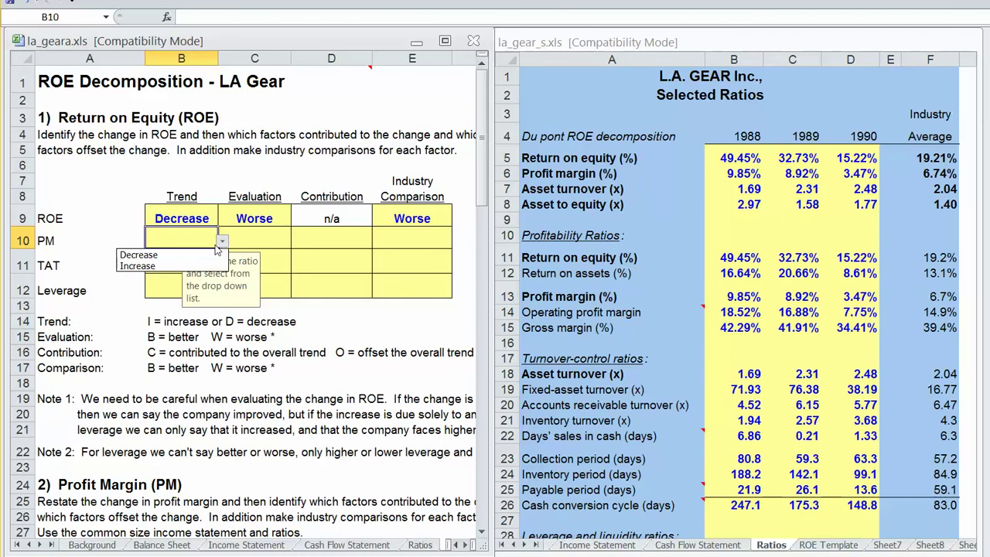
left_click(266, 244)
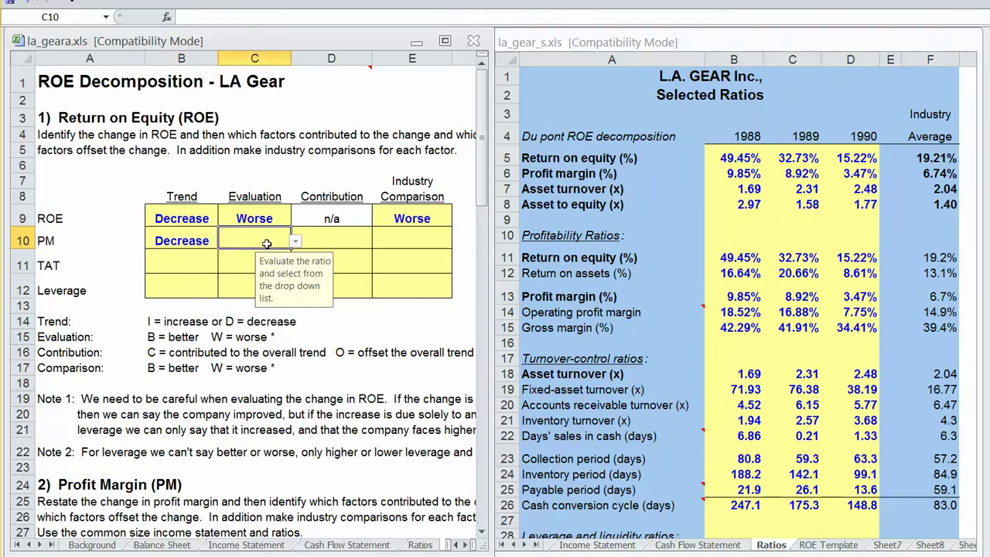
left_click(295, 241)
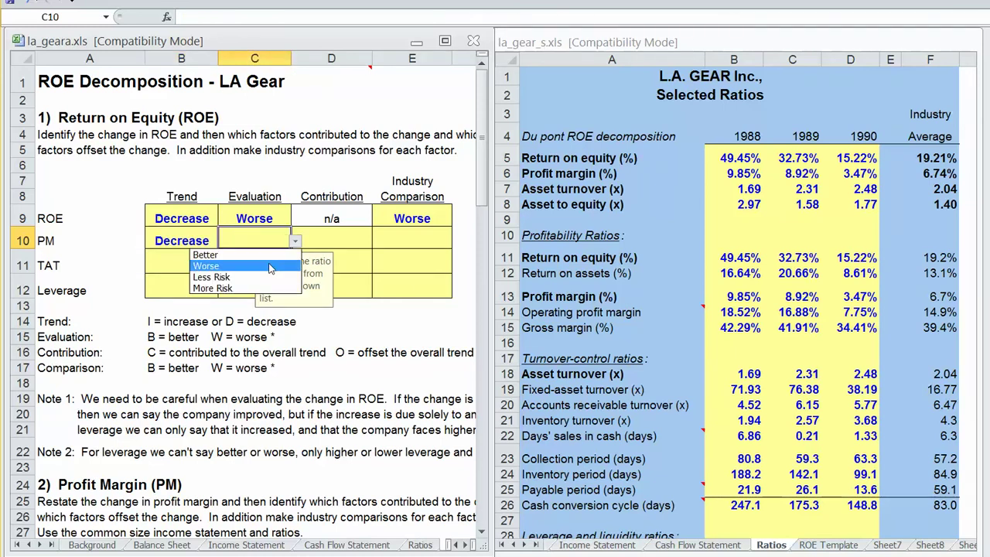
left_click(205, 266)
Step: Set the PM row's Contribution to Contributes and its Industry Comparison to Worse
left_click(368, 237)
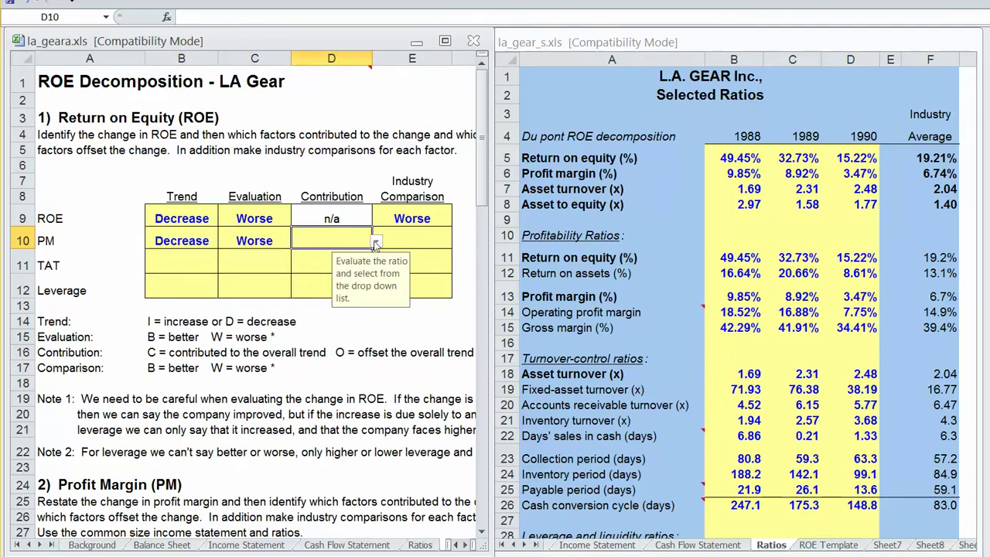
left_click(376, 243)
left_click(363, 253)
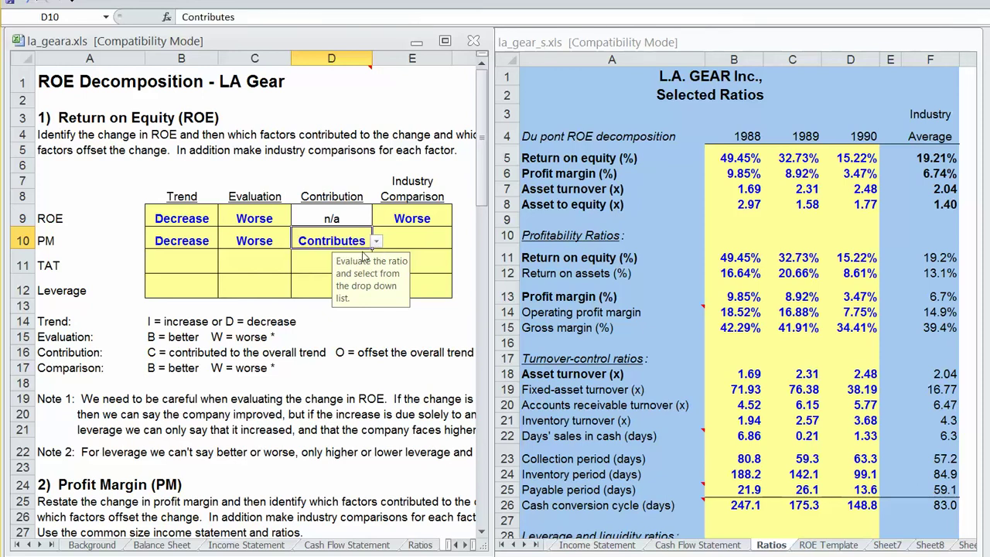
left_click(425, 237)
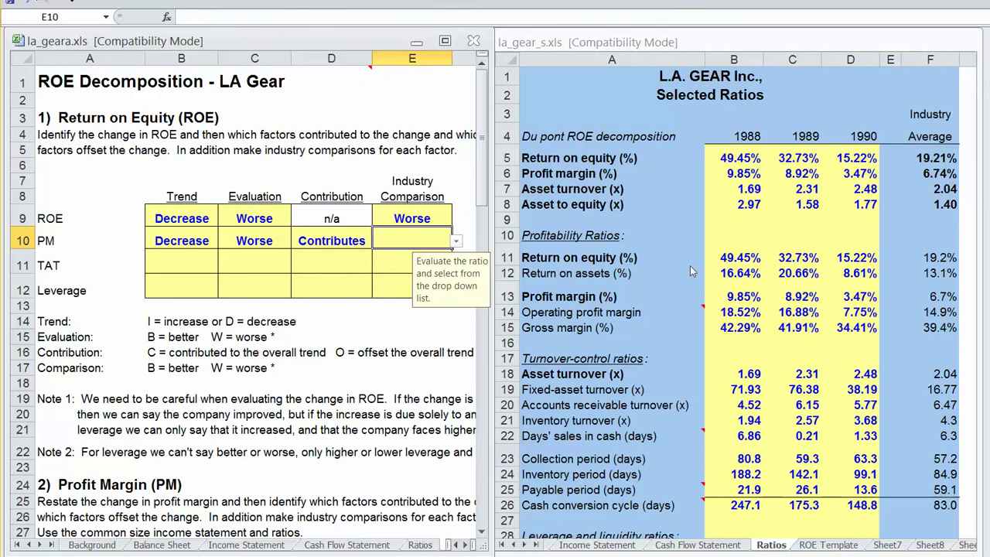
left_click(457, 242)
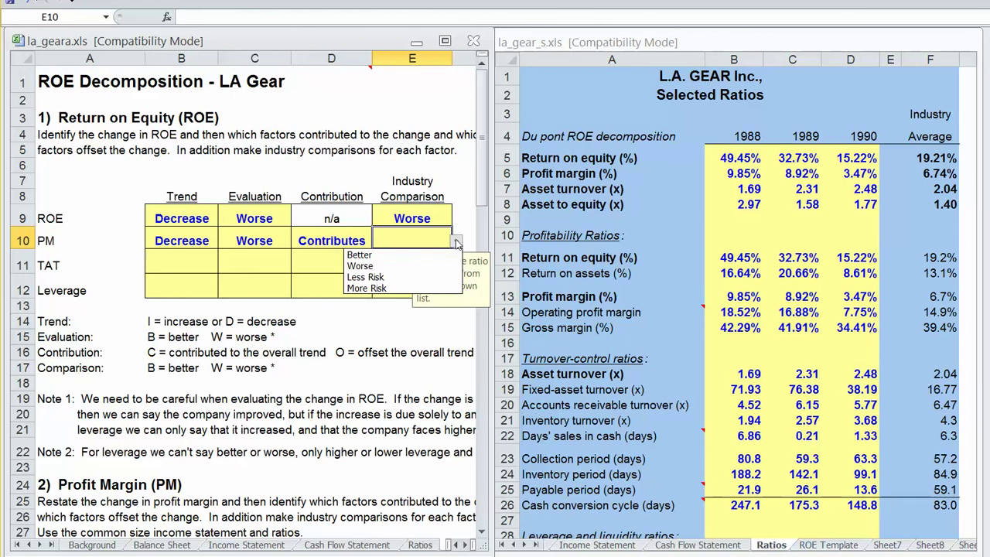
left_click(403, 267)
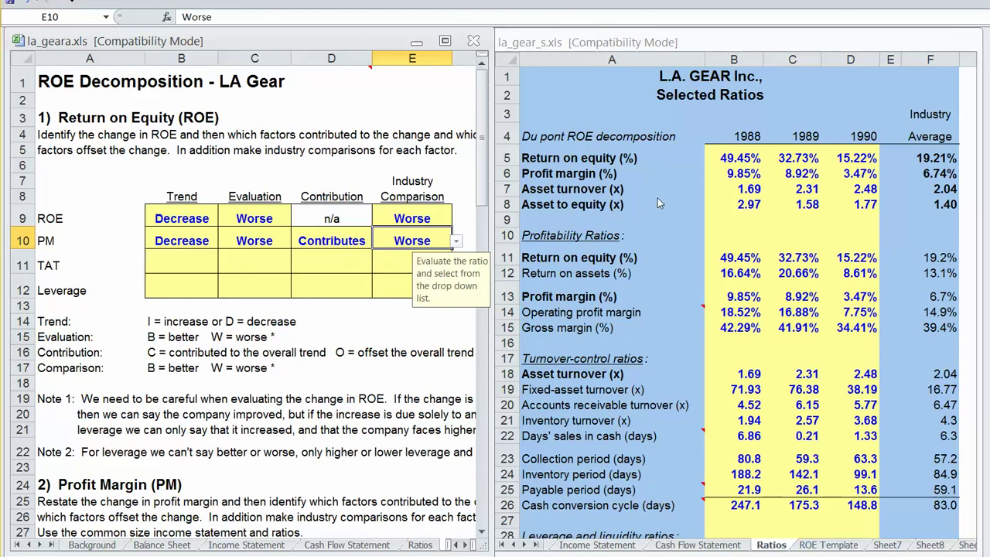
Step: Check the 1988 and 1990 asset turnover in la_gear_s.xls and set the TAT row's Trend to Increase in la_geara.xls
left_click(741, 191)
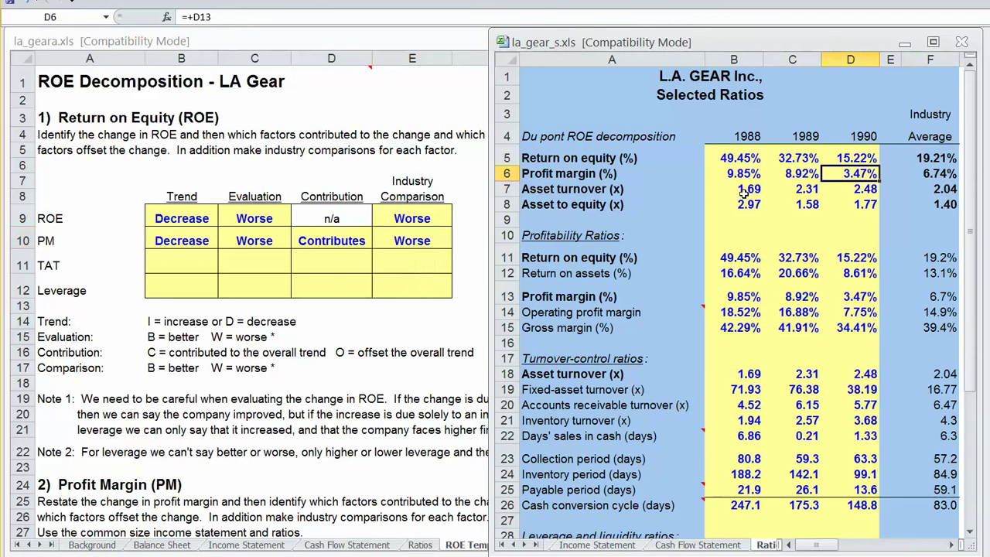
left_click(740, 190)
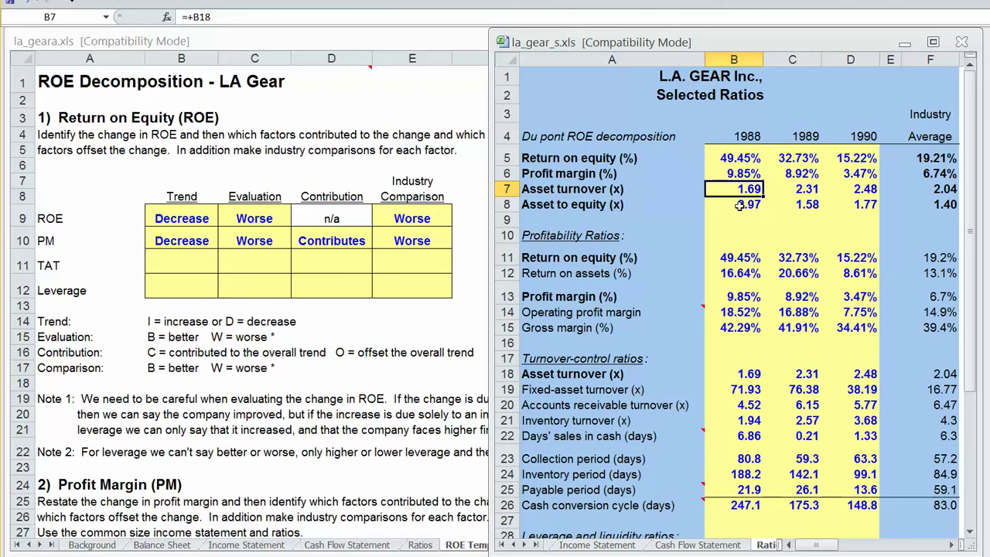
left_click(855, 189)
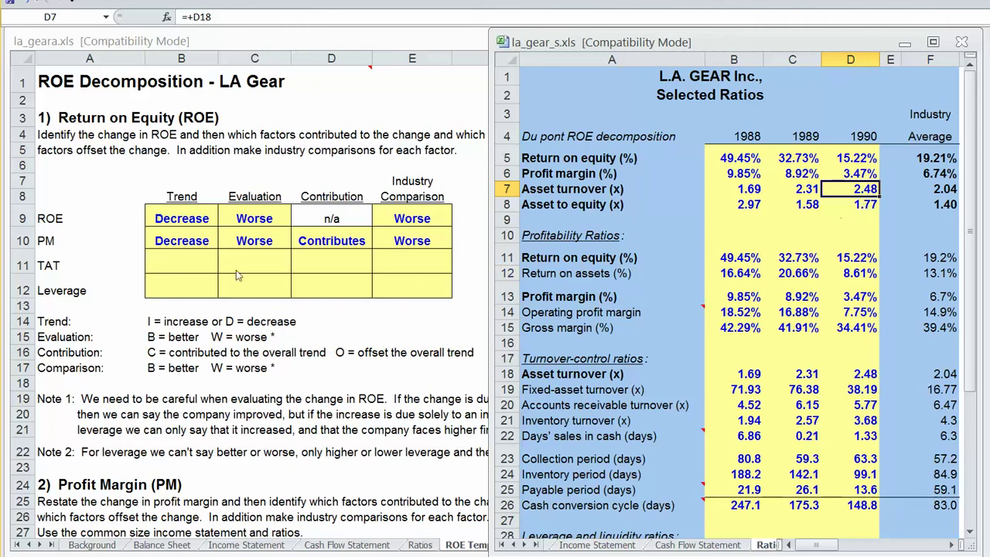
left_click(165, 260)
left_click(161, 257)
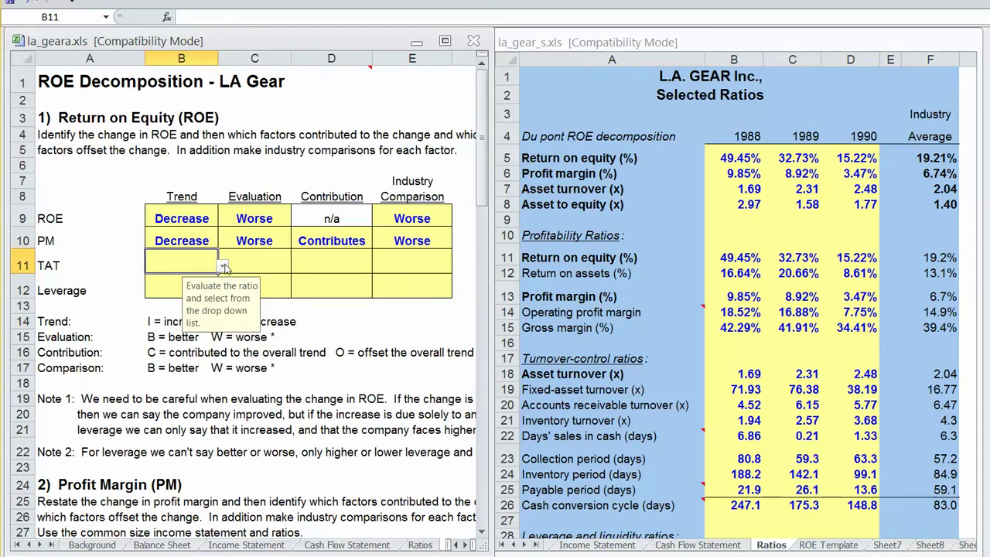
left_click(222, 267)
left_click(198, 289)
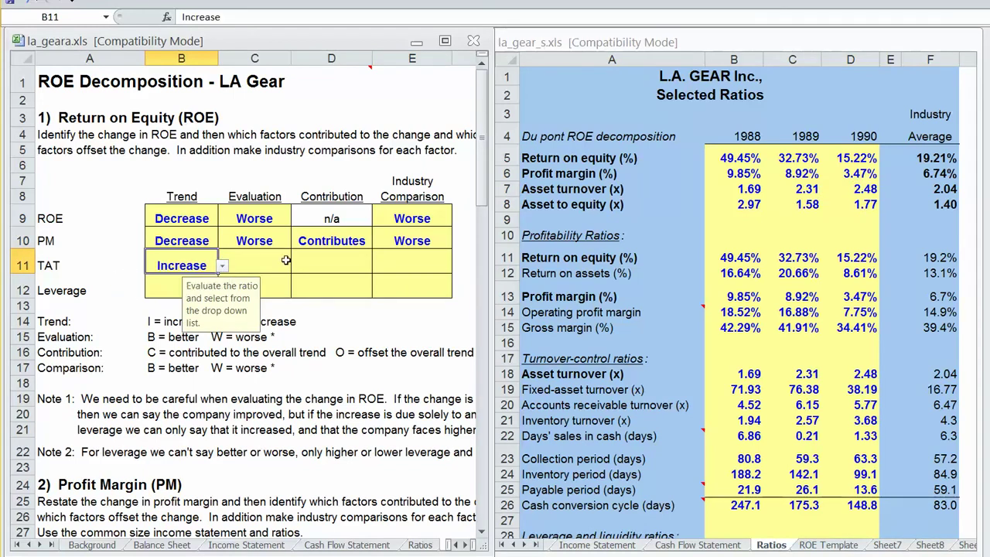
Step: Set the TAT row's Evaluation to Better and its Contribution to Offsets
left_click(285, 260)
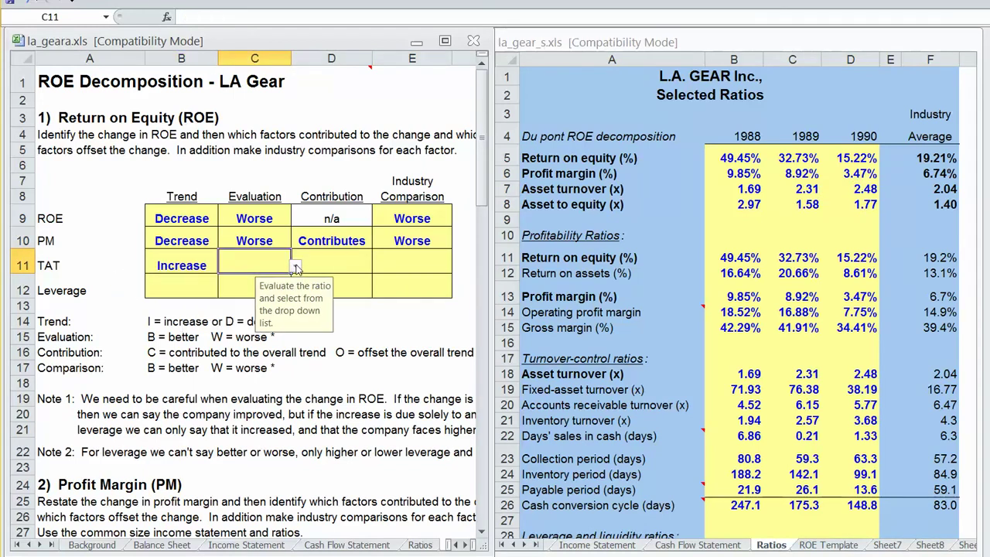
left_click(296, 267)
left_click(271, 278)
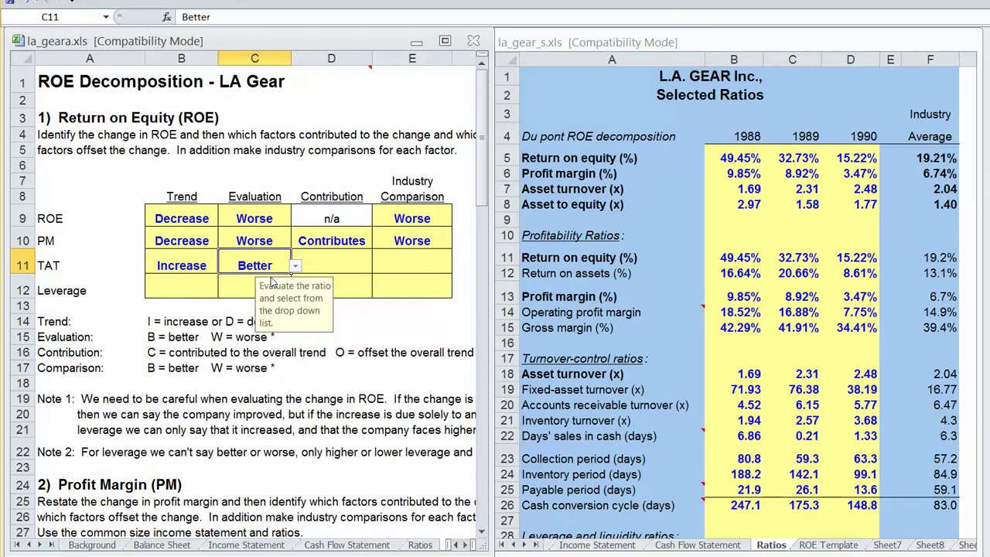
left_click(339, 260)
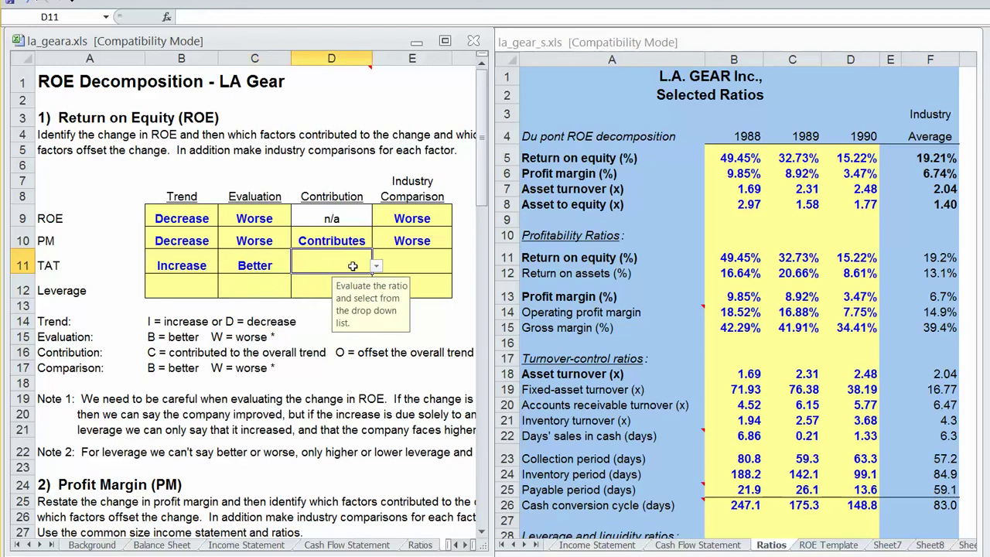
left_click(377, 266)
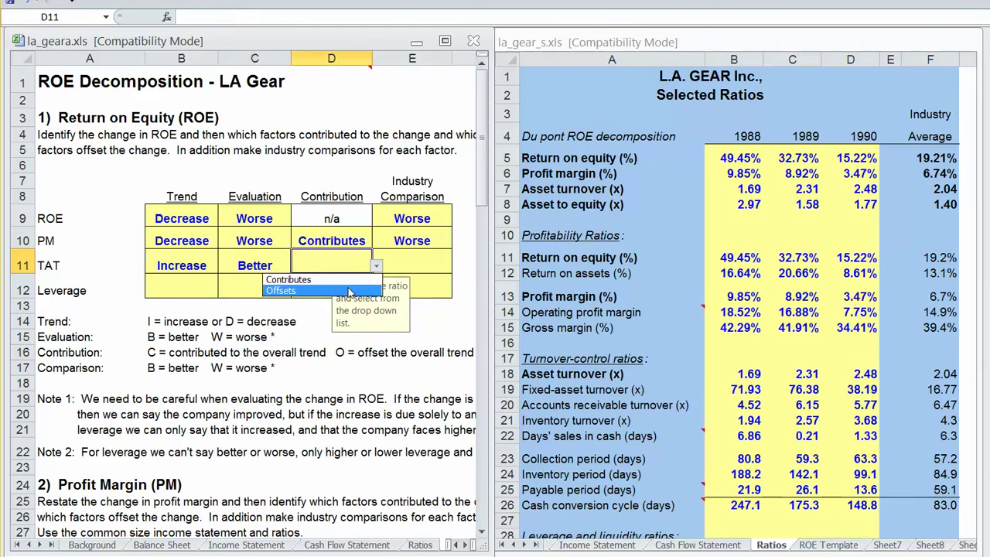
left_click(349, 291)
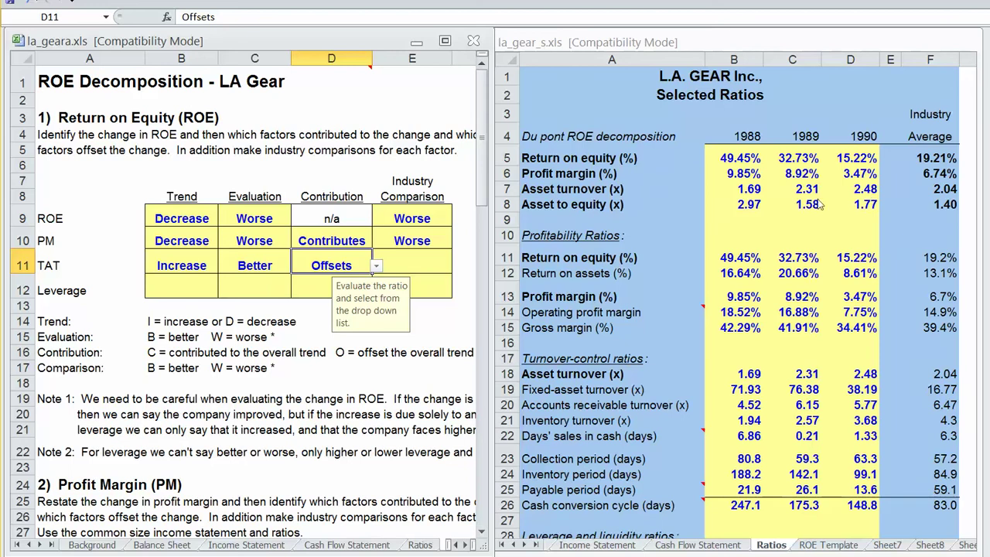
Step: Compare the 1990 asset turnover with the industry average and set the TAT row's Industry Comparison to Better
left_click(947, 193)
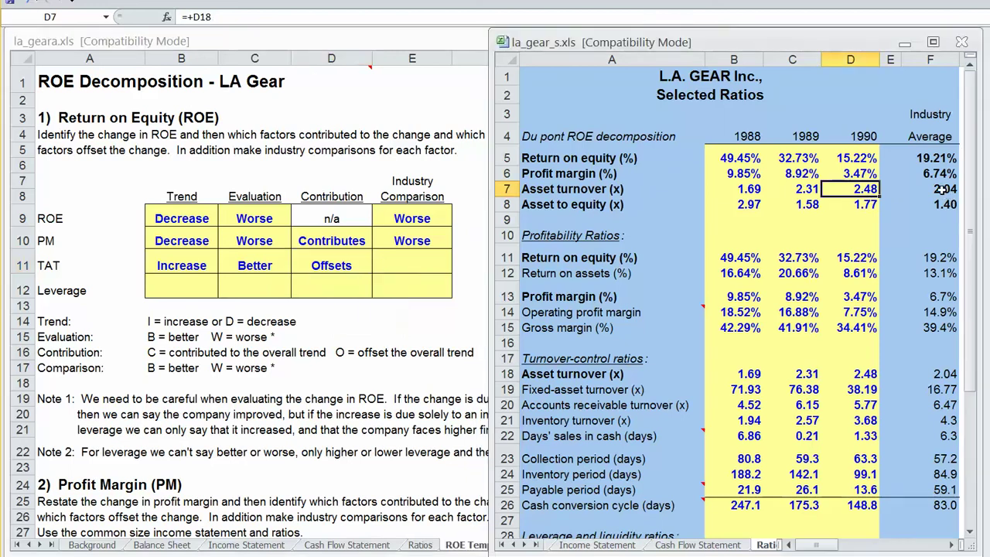
left_click(942, 189)
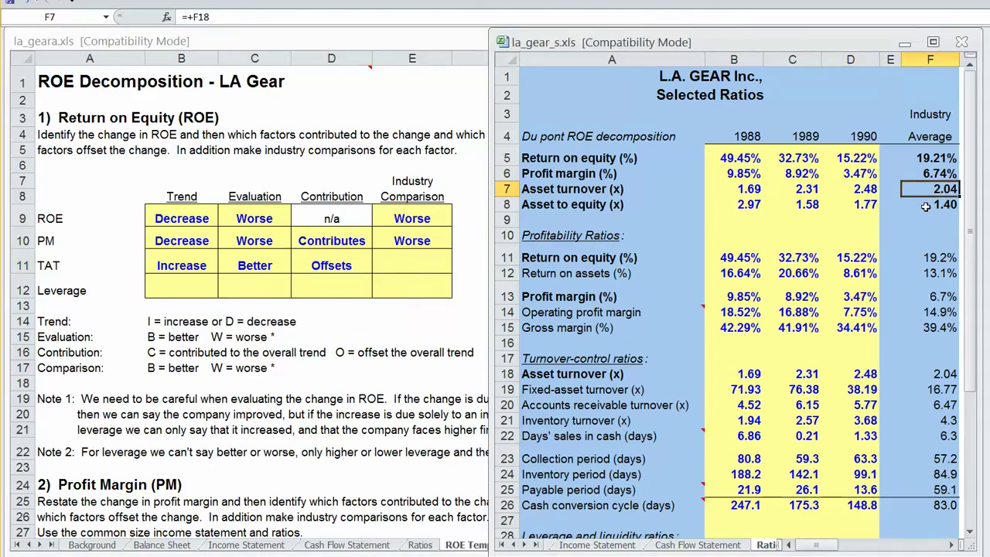
left_click(863, 190)
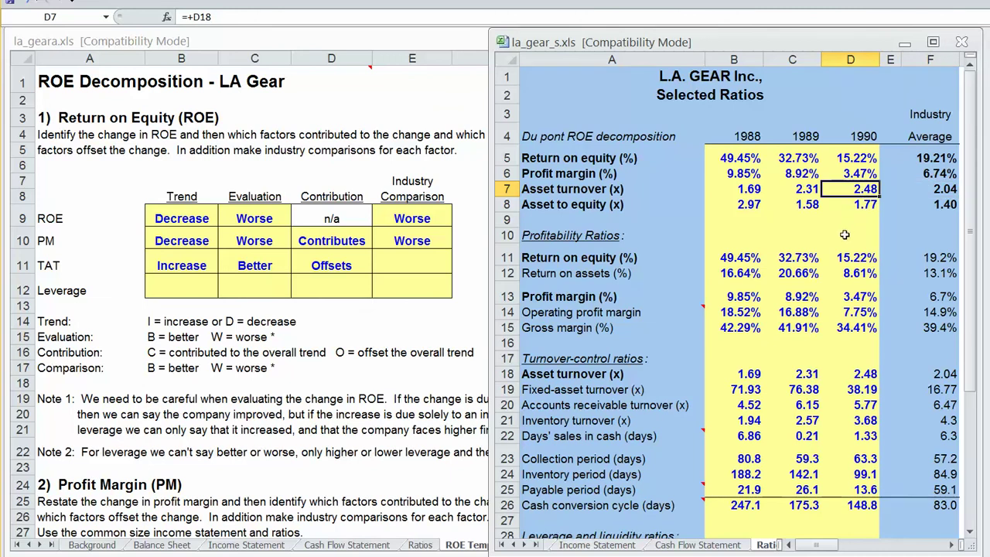
left_click(426, 266)
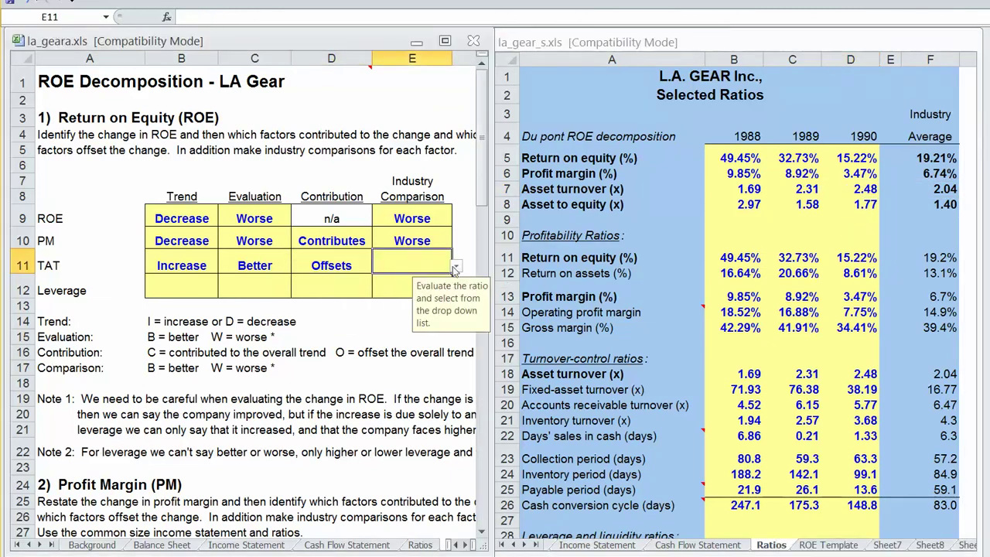
left_click(456, 267)
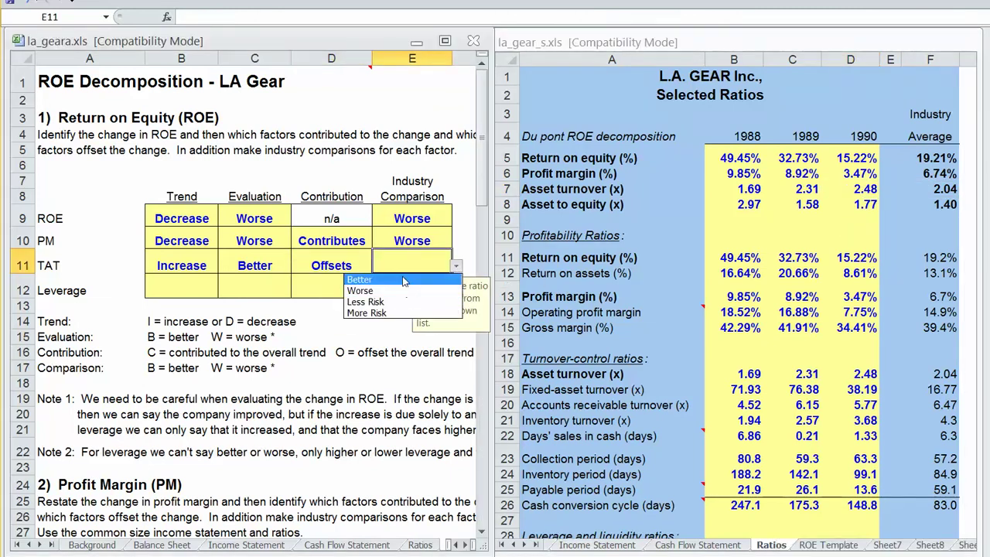
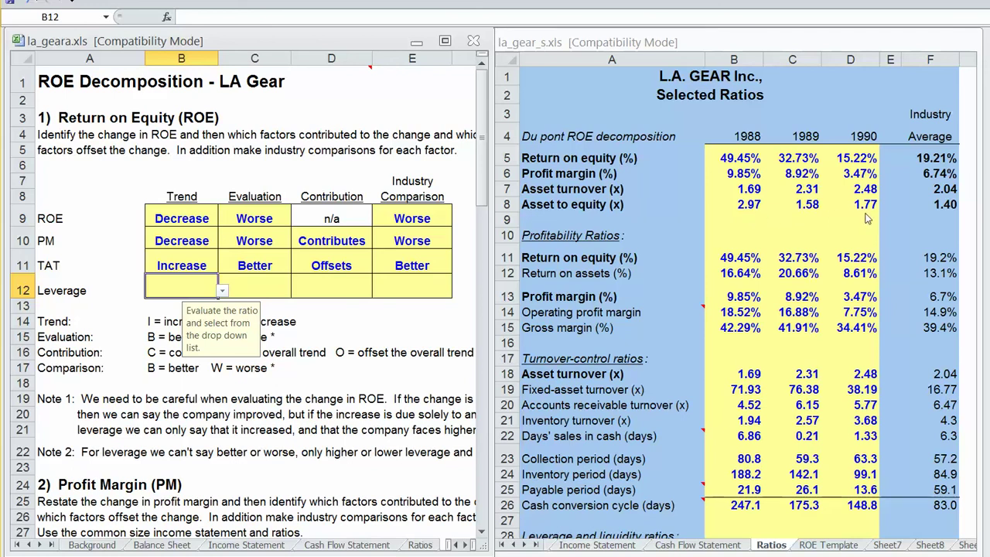
Step: Set the Leverage row's Trend to Decrease and its Evaluation to Less Risk
left_click(223, 290)
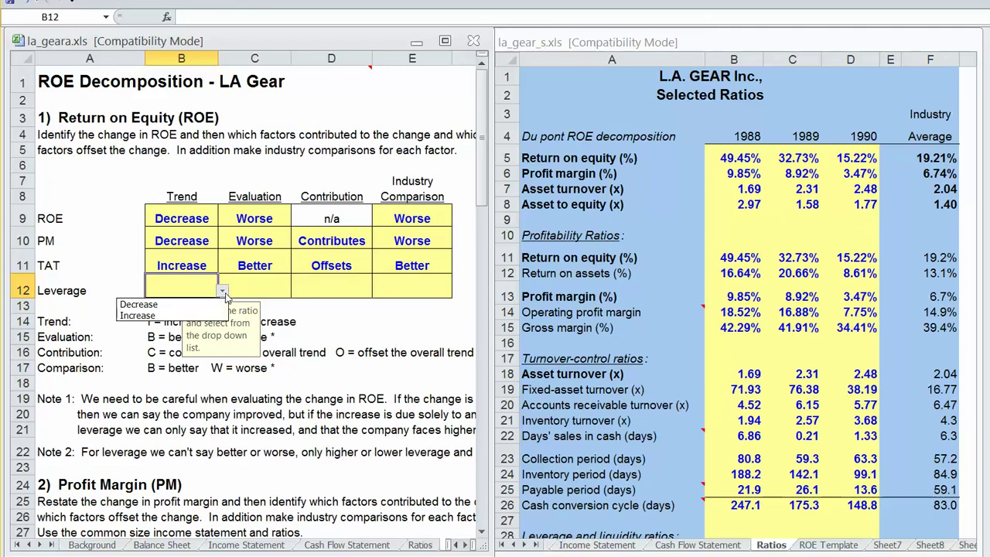
left_click(187, 307)
left_click(252, 290)
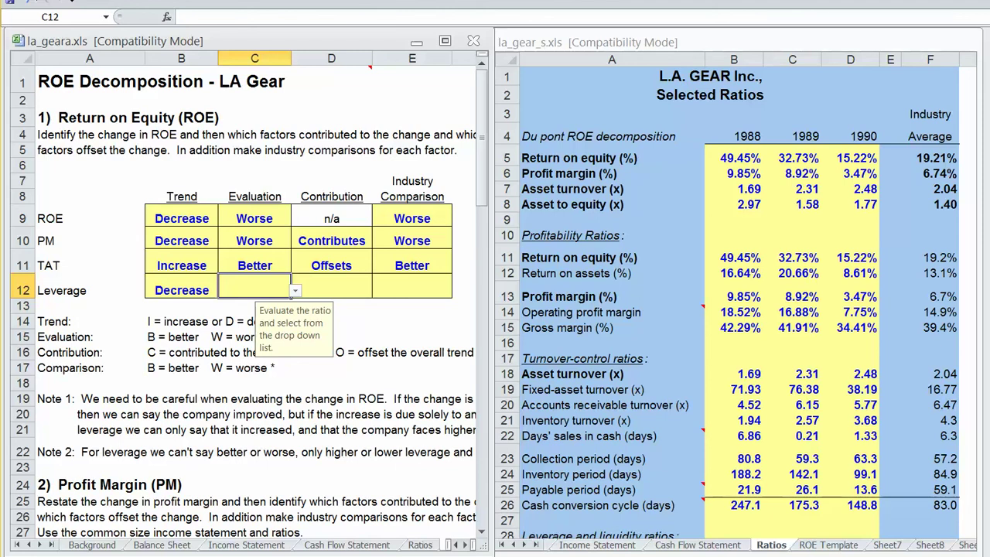
type("Less Risk")
key("ctrl+Return")
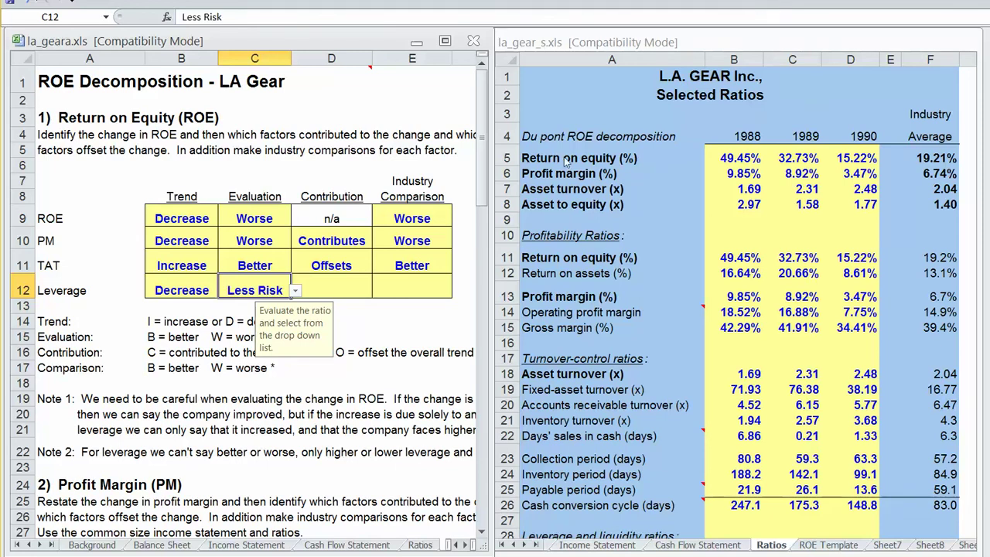
Step: Set the Leverage row's Contribution to Contributes and its Industry Comparison to More Risk
left_click(330, 287)
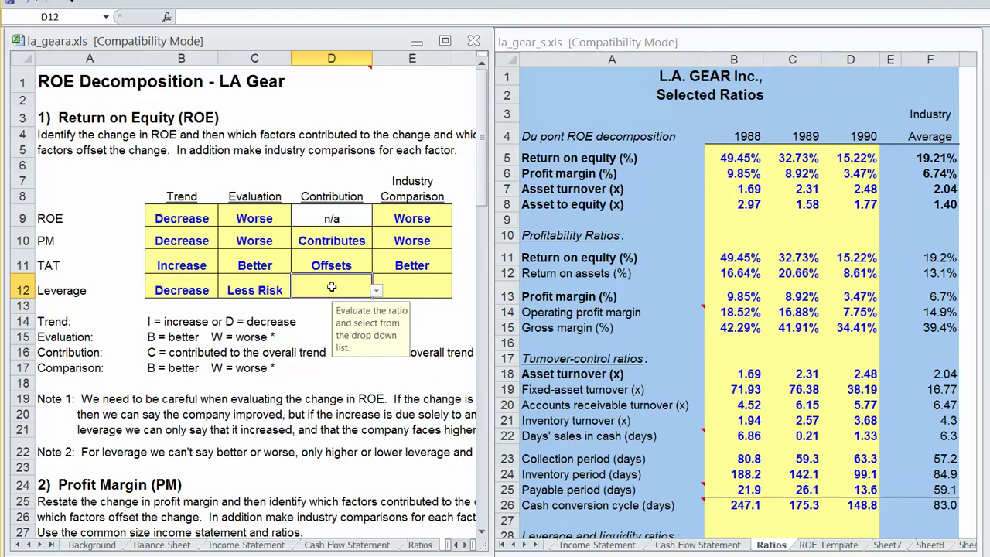
left_click(376, 291)
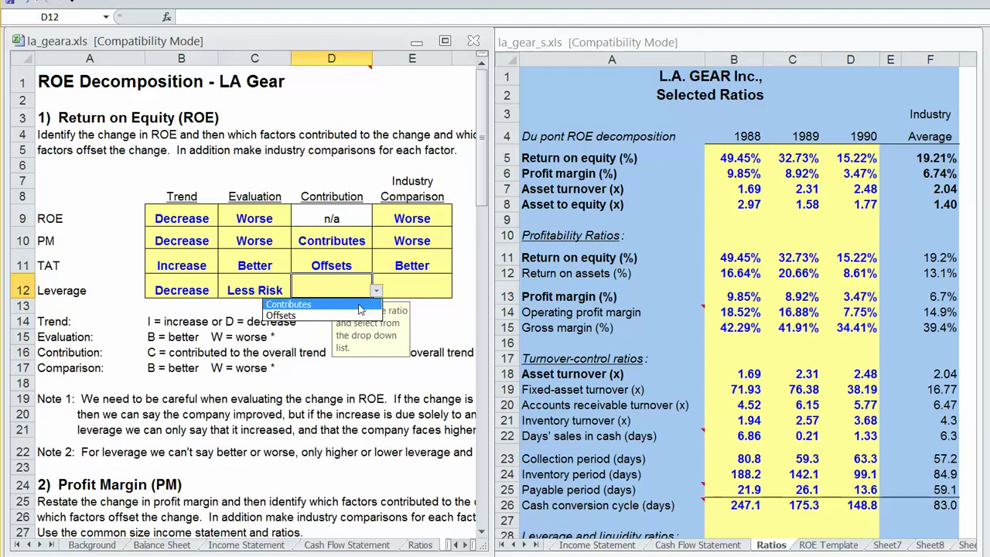
left_click(359, 307)
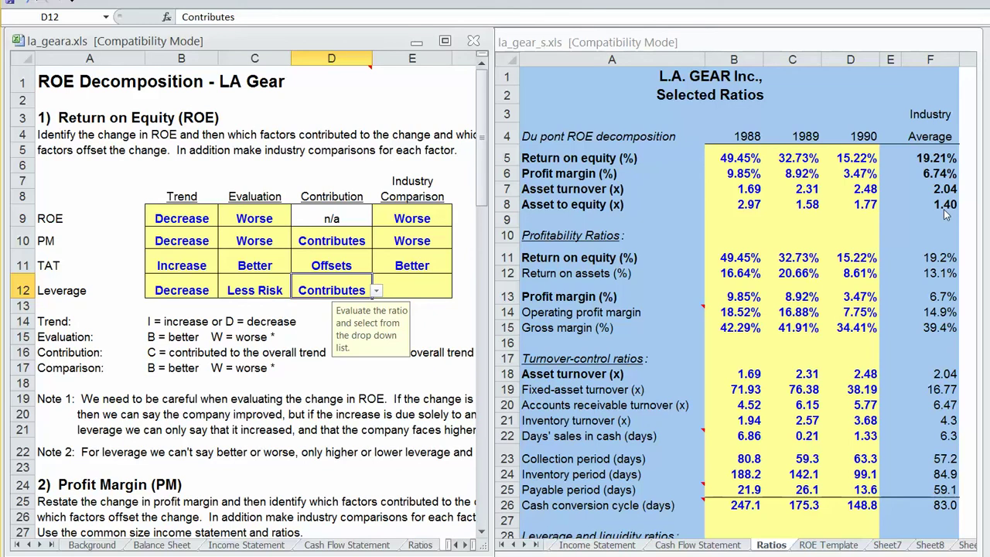
left_click(418, 283)
left_click(457, 291)
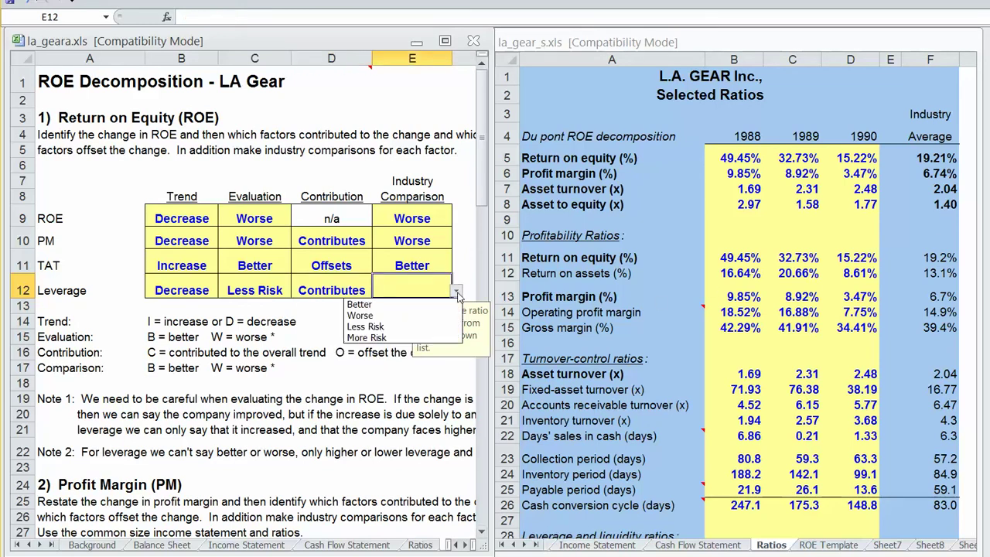
left_click(433, 338)
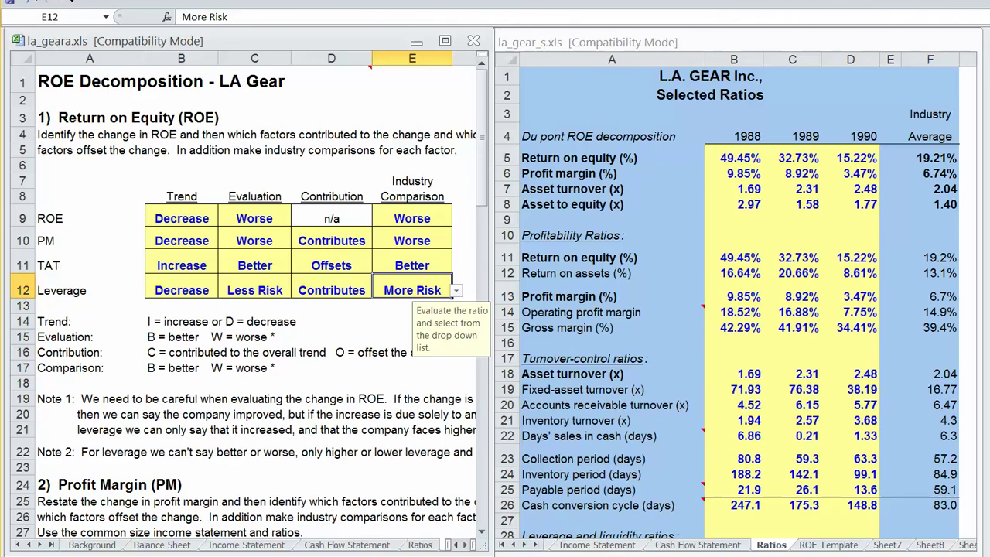
Step: Switch to the Word solutions document and highlight the first three Overall sentences in turn, checking the ROE sentence against the Selected Ratios sheet
key("alt+Tab")
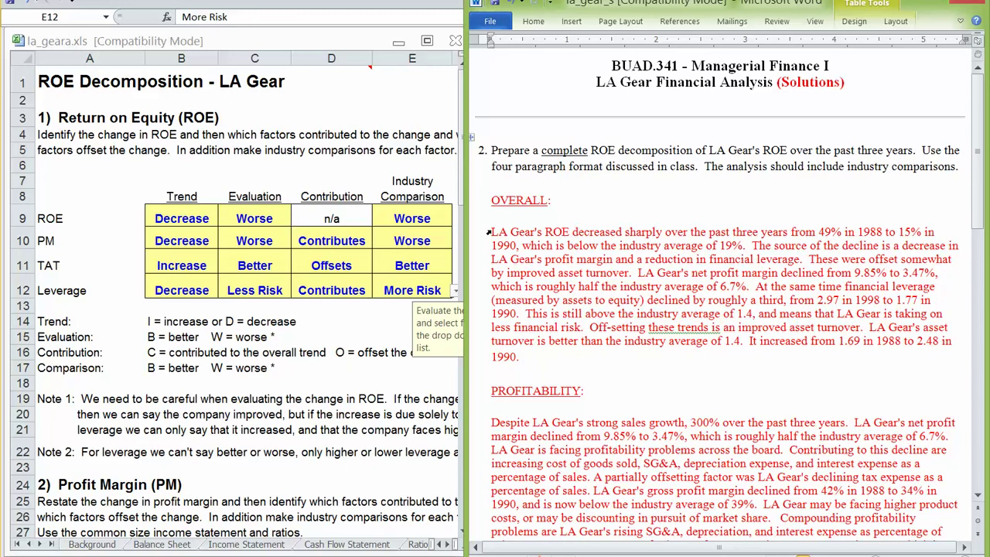
left_click_drag(489, 231, 752, 245)
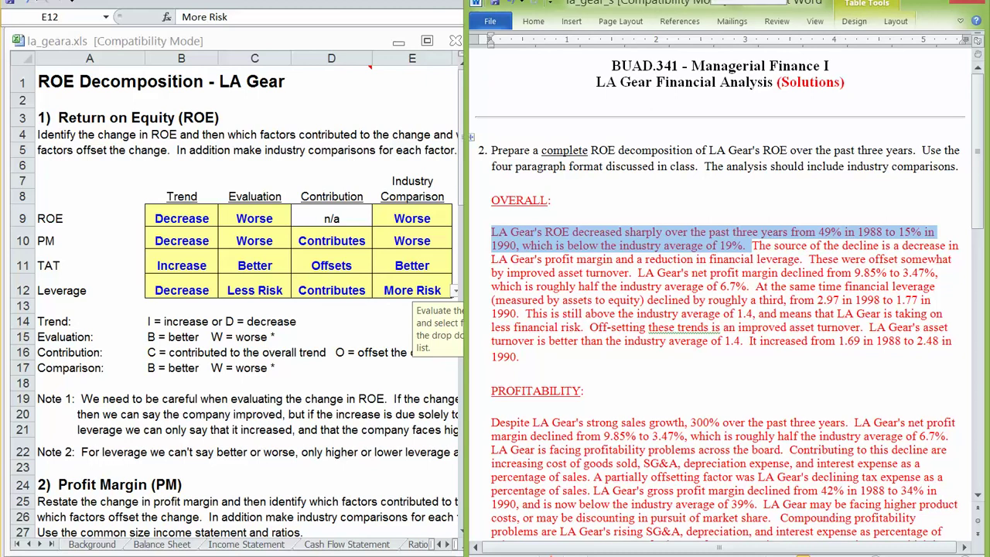
key("ctrl+Tab")
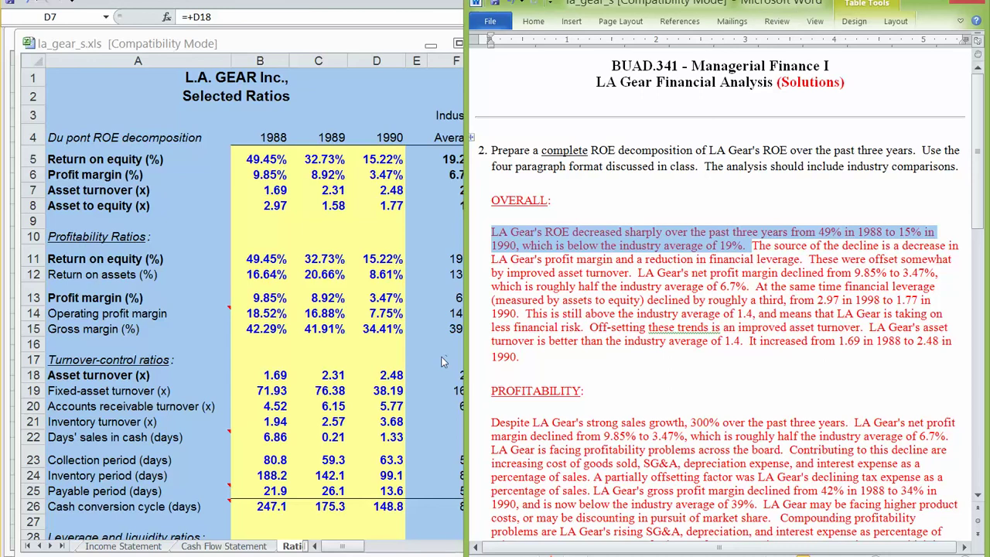
key("ctrl+Tab")
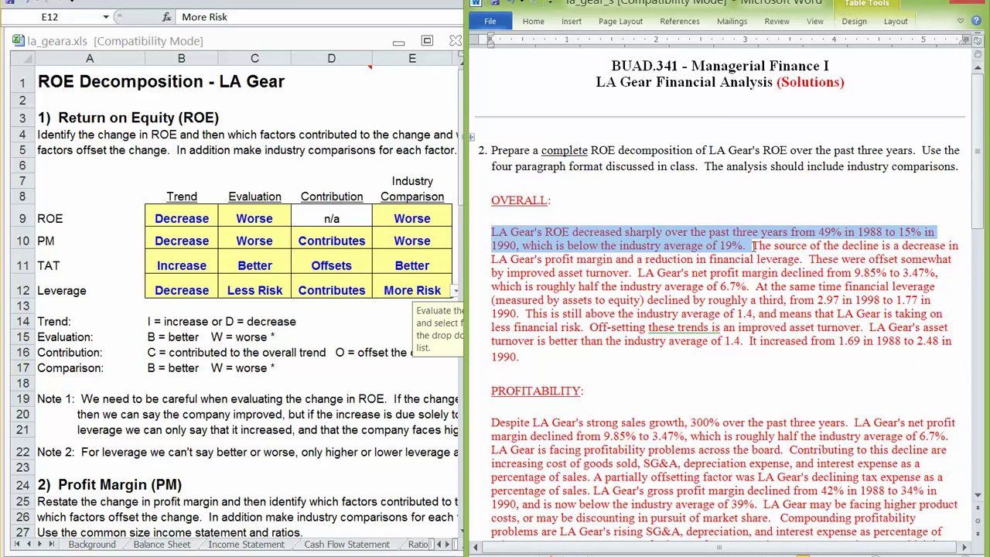
left_click_drag(753, 246, 808, 259)
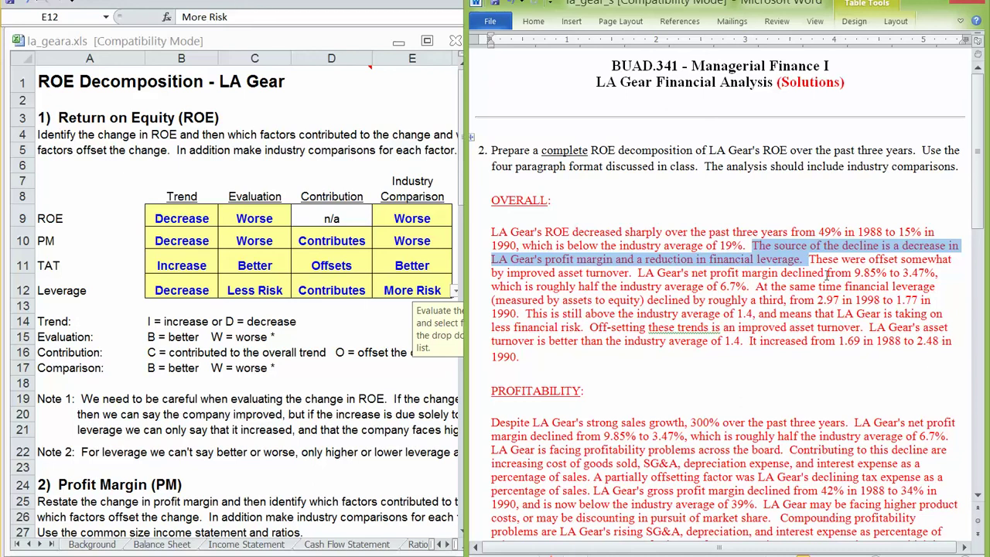
left_click_drag(810, 260, 630, 274)
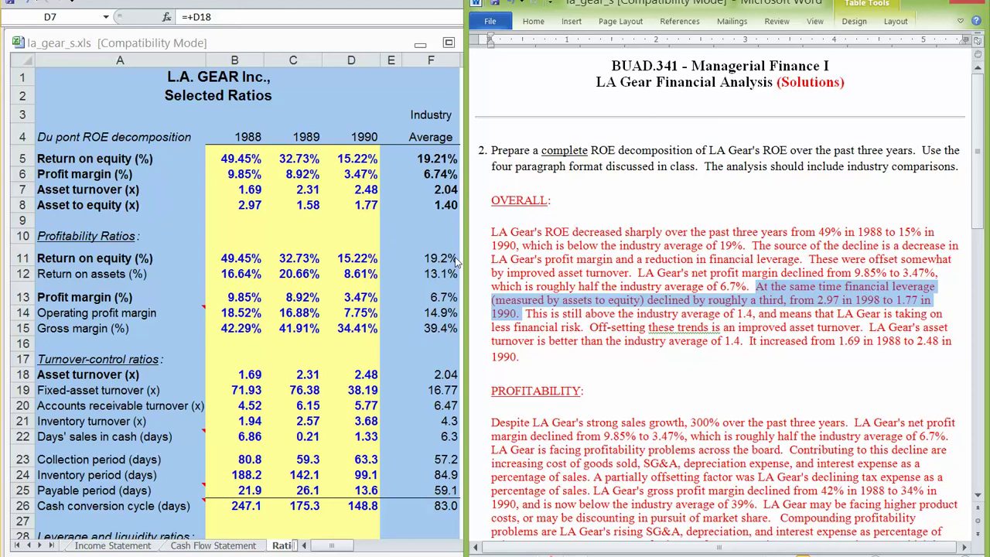
Step: Highlight the remaining Overall sentences on leverage risk and asset turnover, correcting the asset turnover industry average in the text to 2.04
left_click_drag(527, 313, 590, 328)
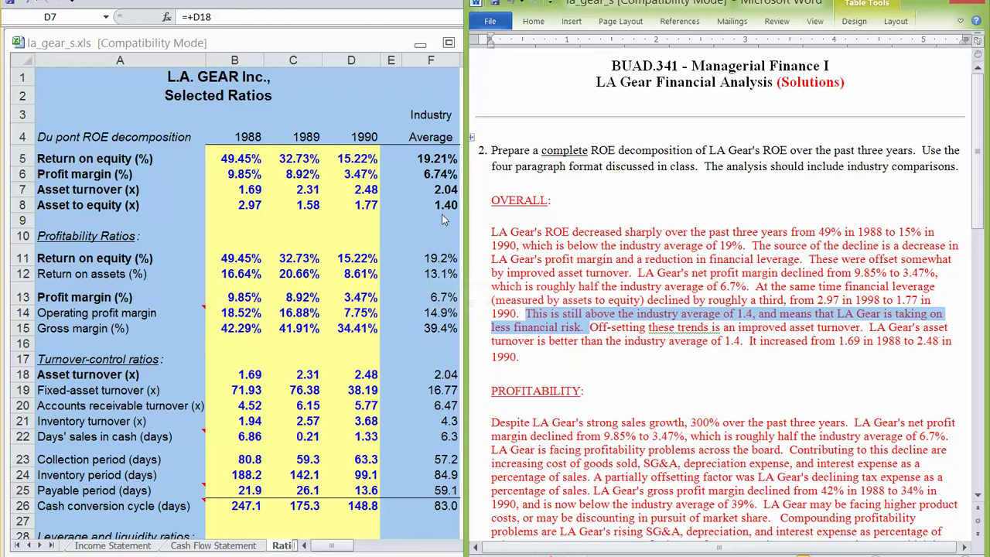
left_click(590, 331)
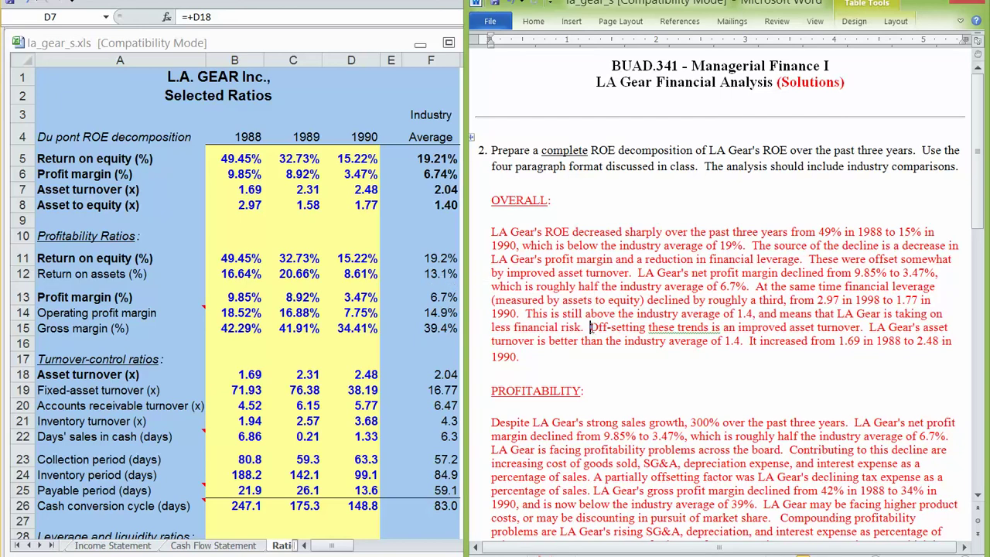
left_click_drag(590, 328, 588, 355)
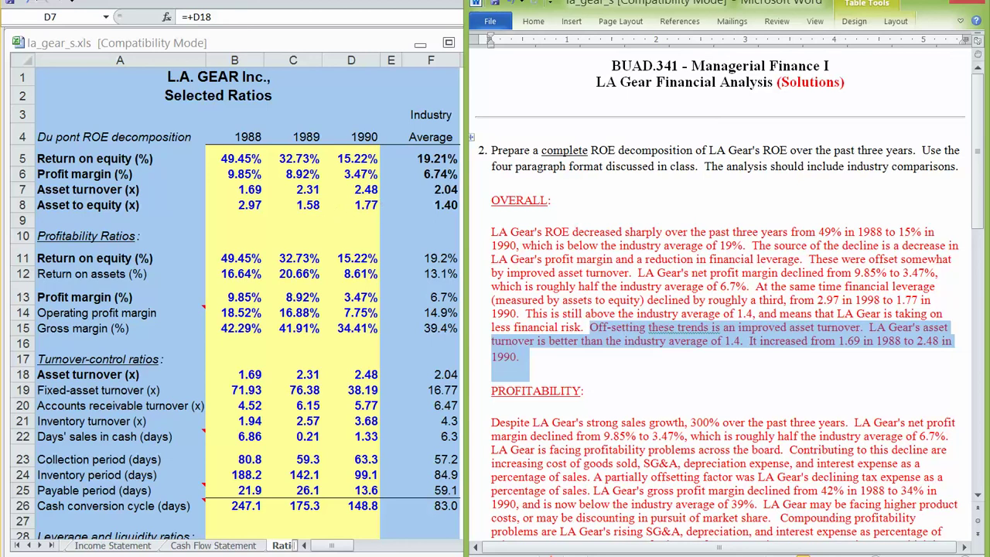
key("F9")
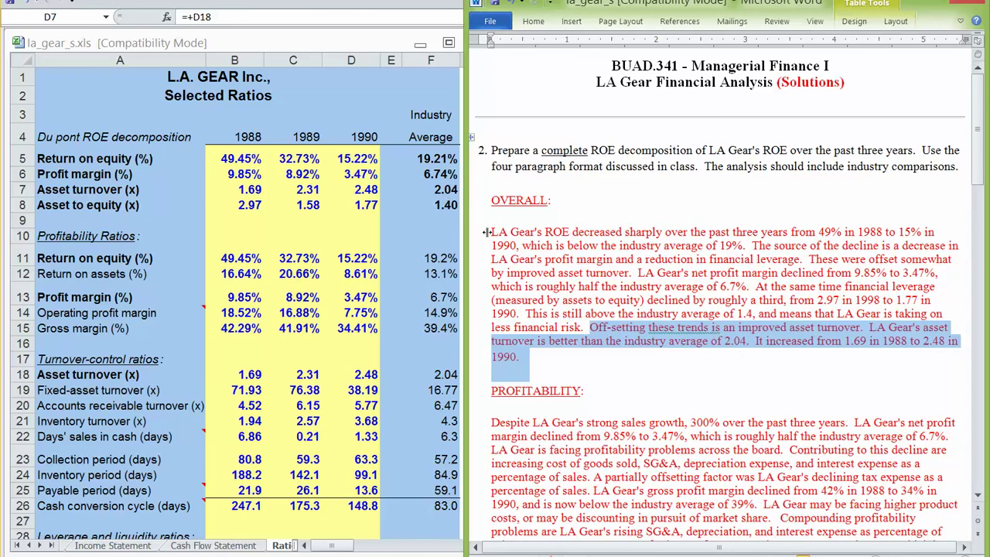
Step: Place the text cursor before the Overall sentence on the source of the decline and switch to the ROE Decomposition template in la_geara.xls
left_click(750, 246)
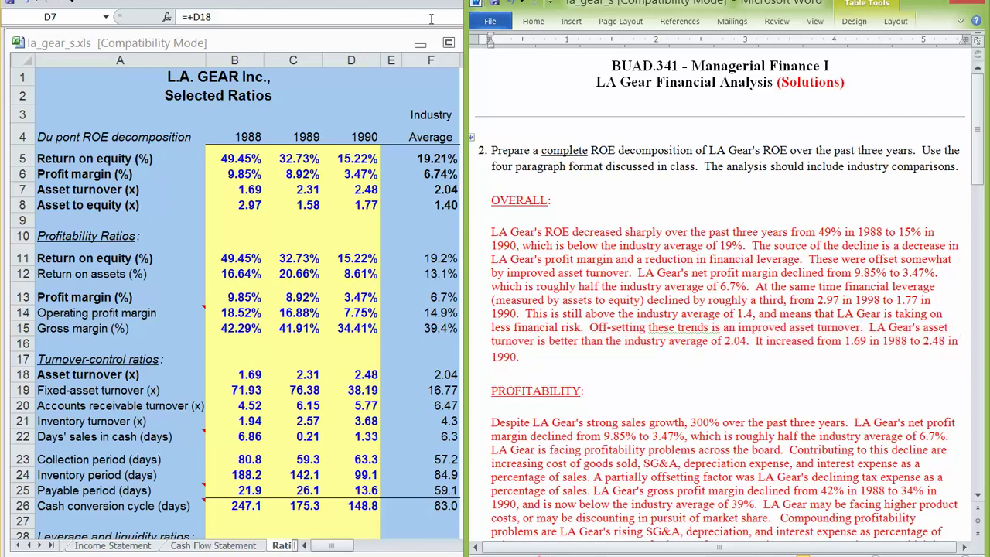
key("alt+Tab")
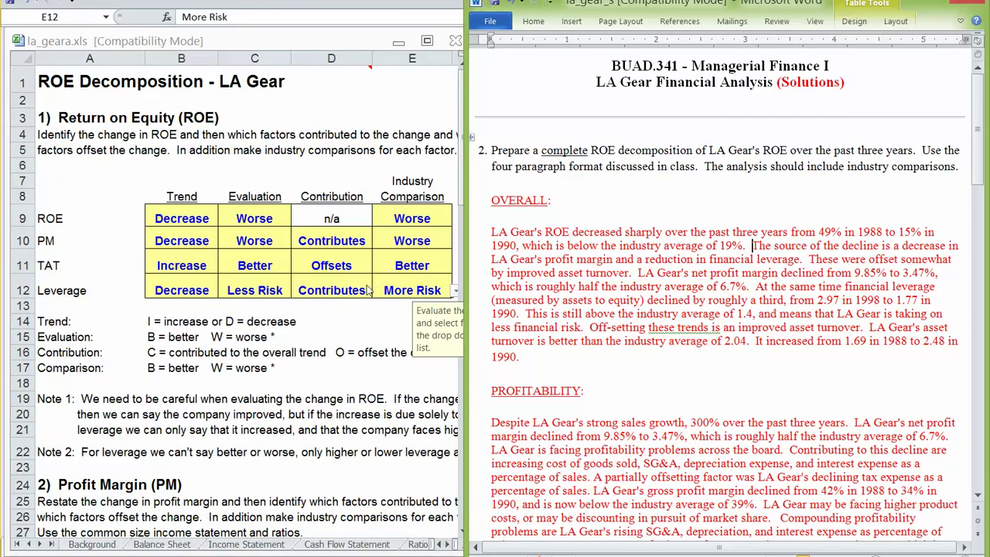